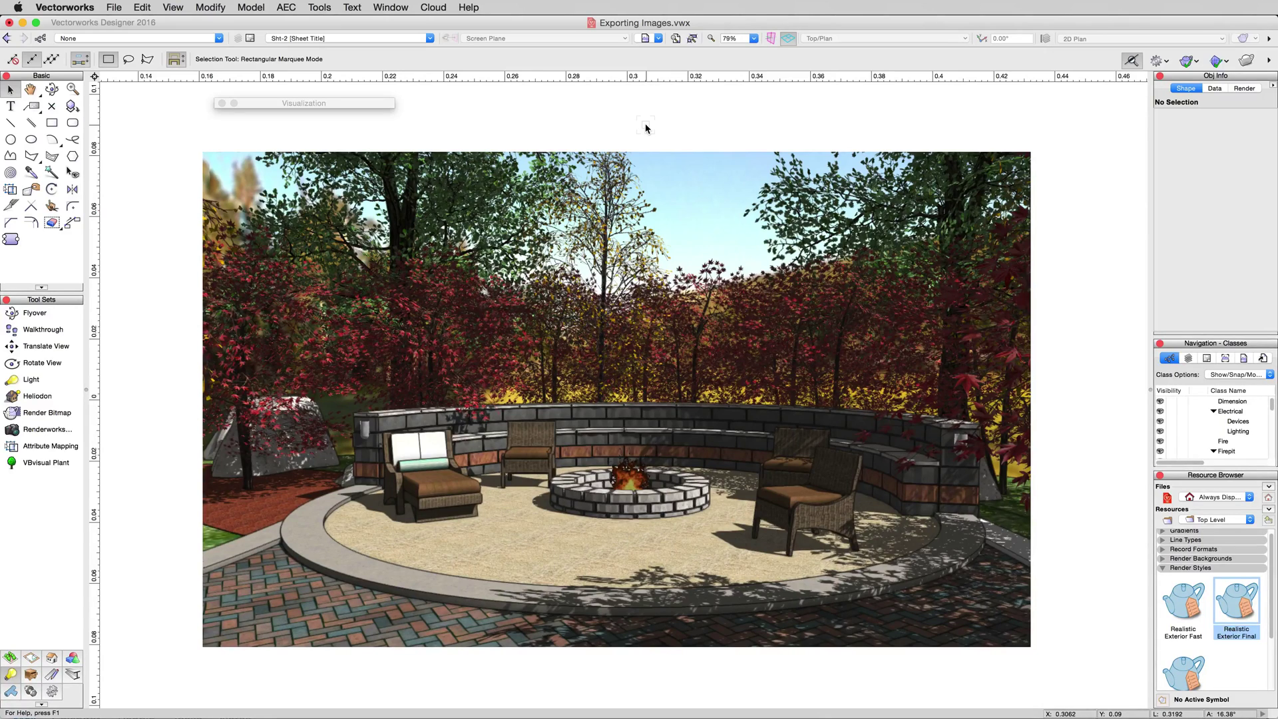
Try a marquee image export around the patio image, then cancel it.
{"action": "left_click", "coordinate": [632, 165]}
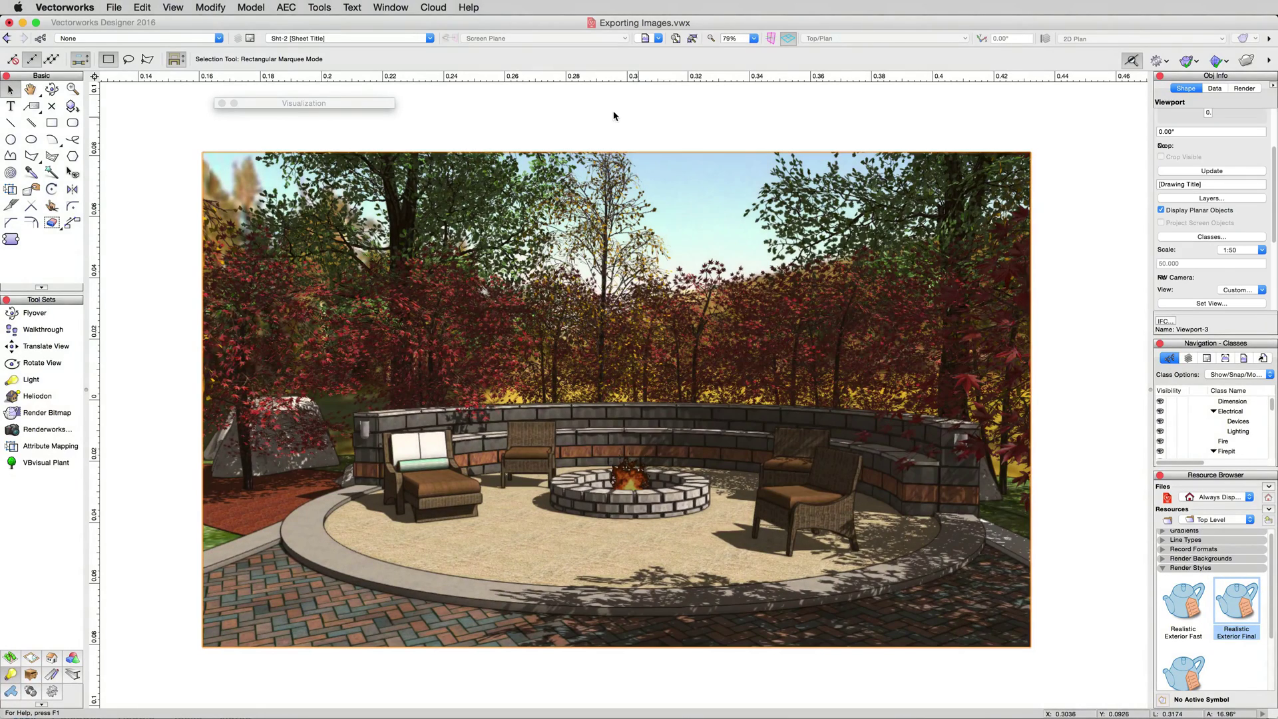
{"action": "left_click", "coordinate": [571, 120]}
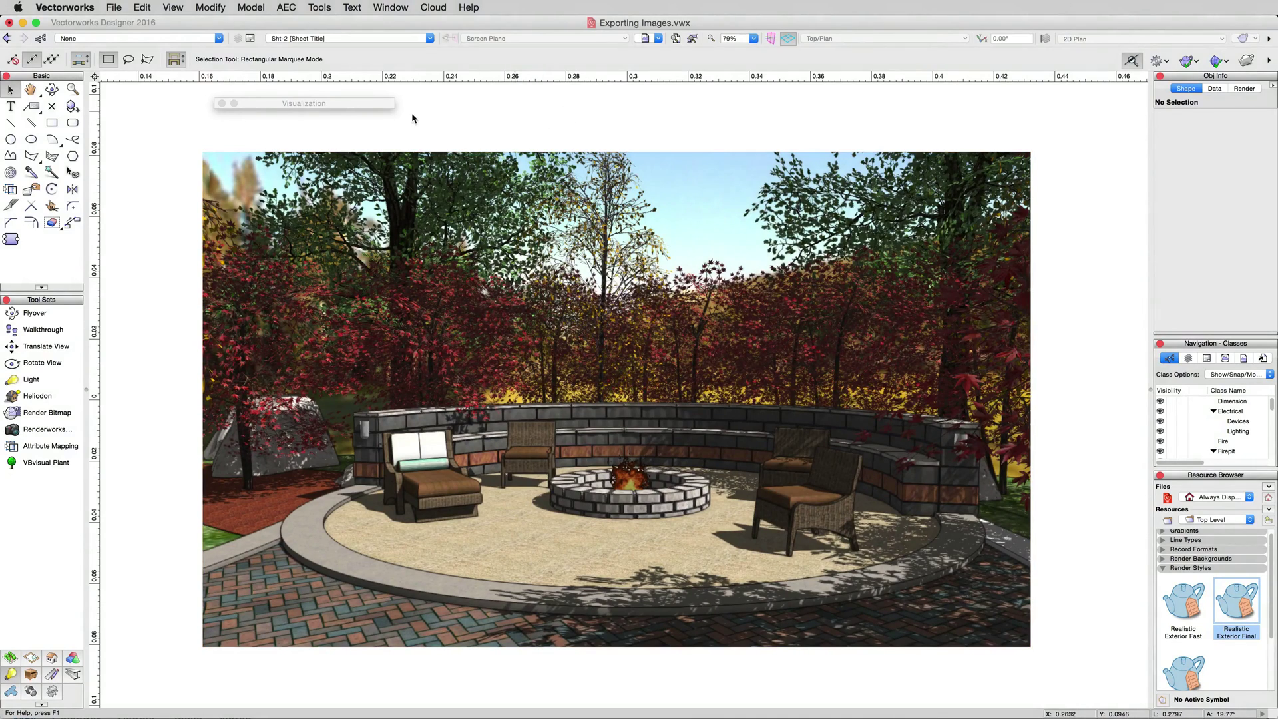
{"action": "left_click", "coordinate": [117, 8]}
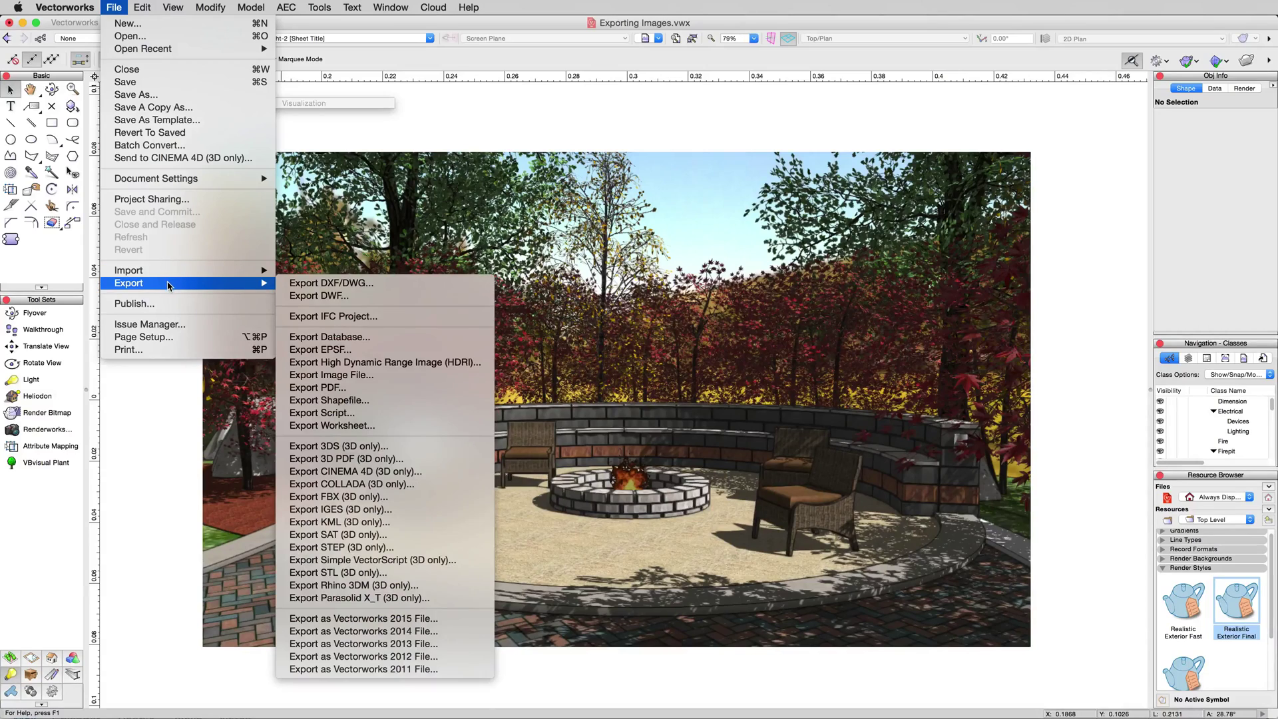
{"action": "mouse_move", "coordinate": [140, 282]}
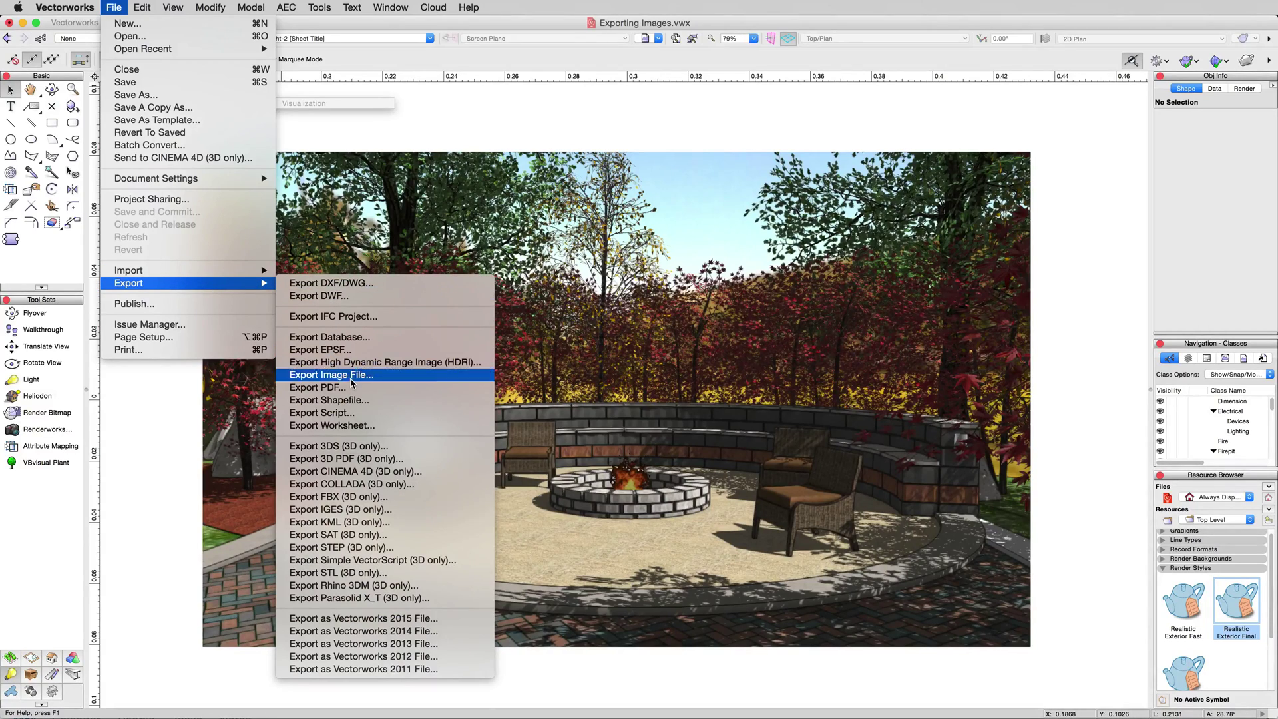
{"action": "left_click", "coordinate": [352, 376]}
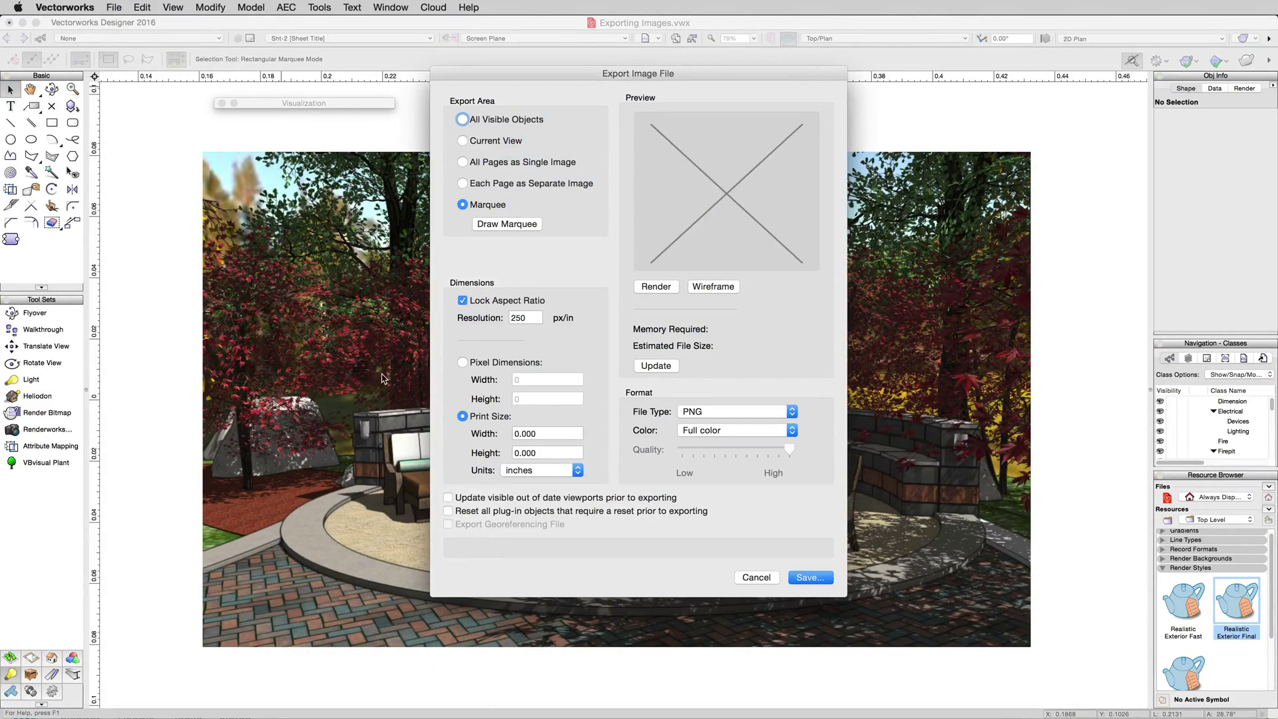
{"action": "left_click", "coordinate": [498, 227]}
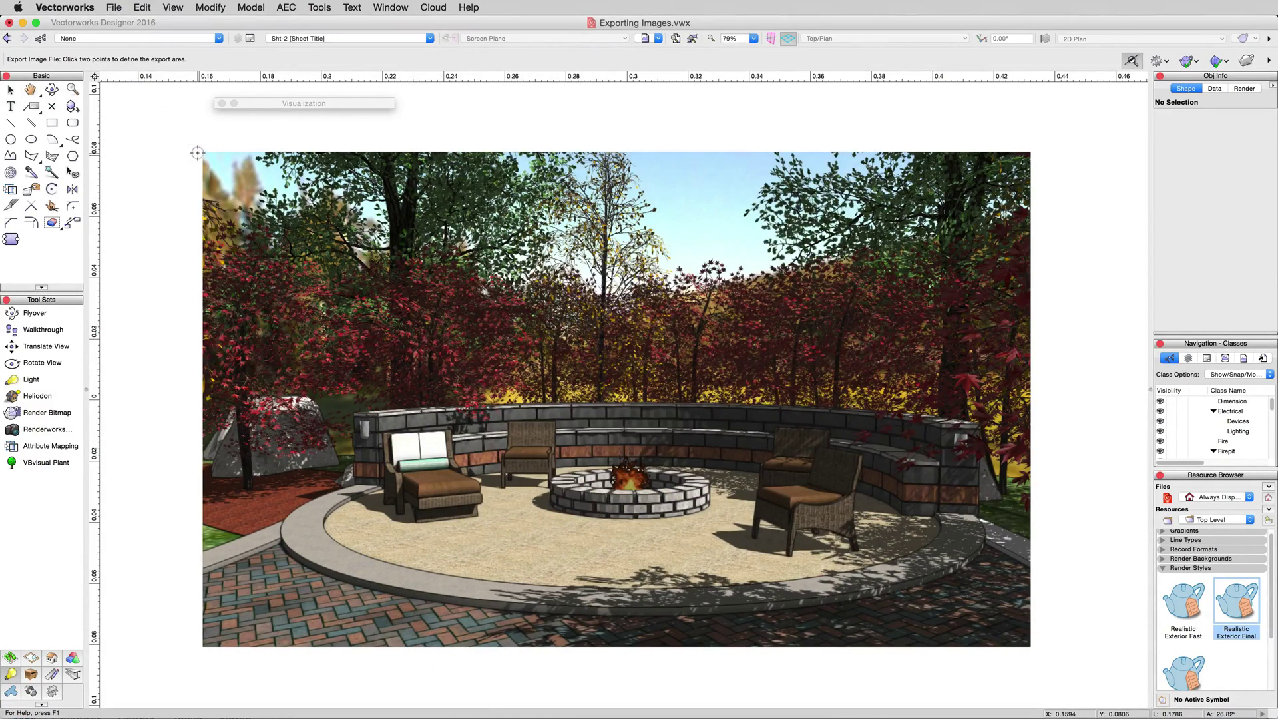
{"action": "left_click", "coordinate": [202, 152]}
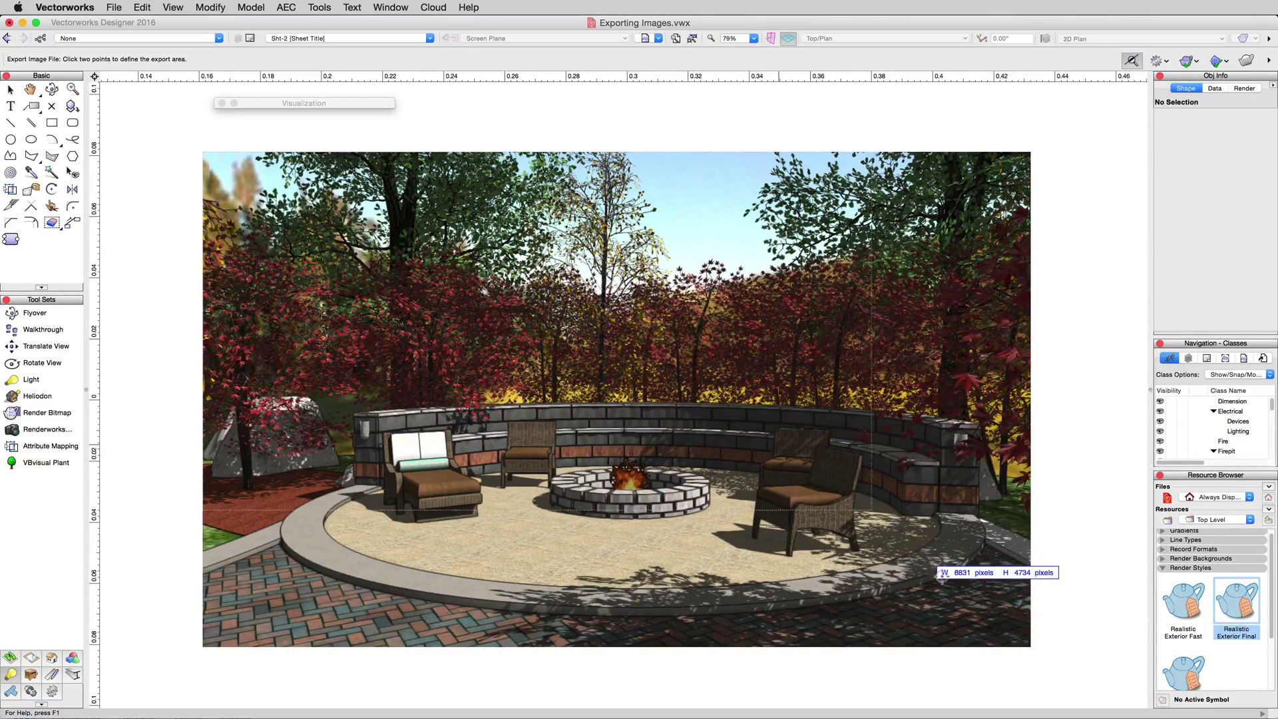
{"action": "left_click", "coordinate": [1029, 646]}
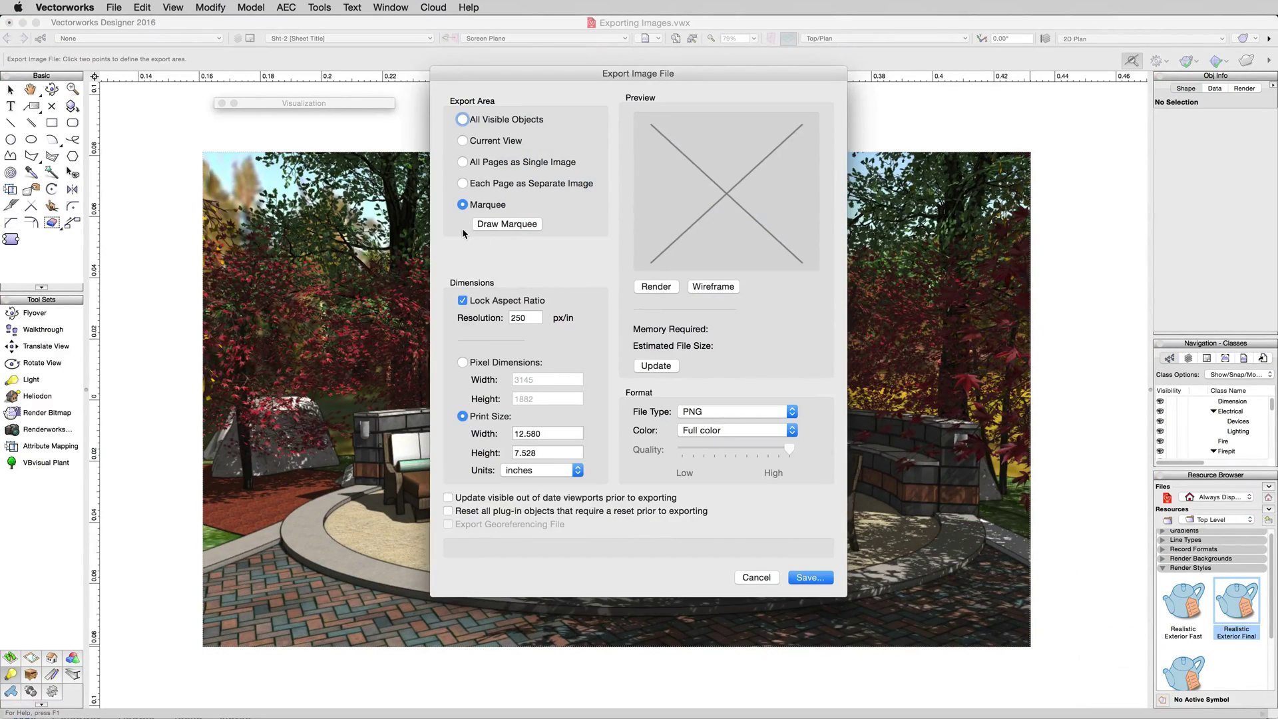
{"action": "left_click", "coordinate": [756, 577]}
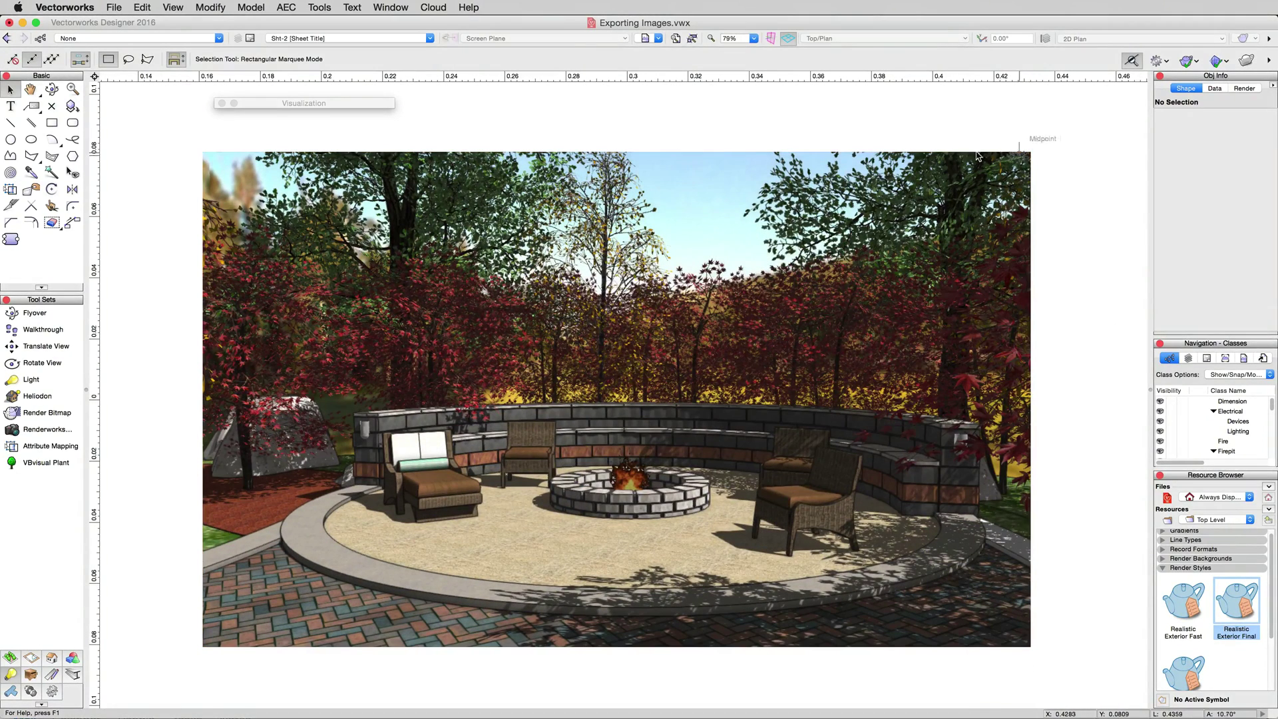
Select the rendered patio viewport and enter its crop-editing mode.
{"action": "left_click", "coordinate": [829, 599]}
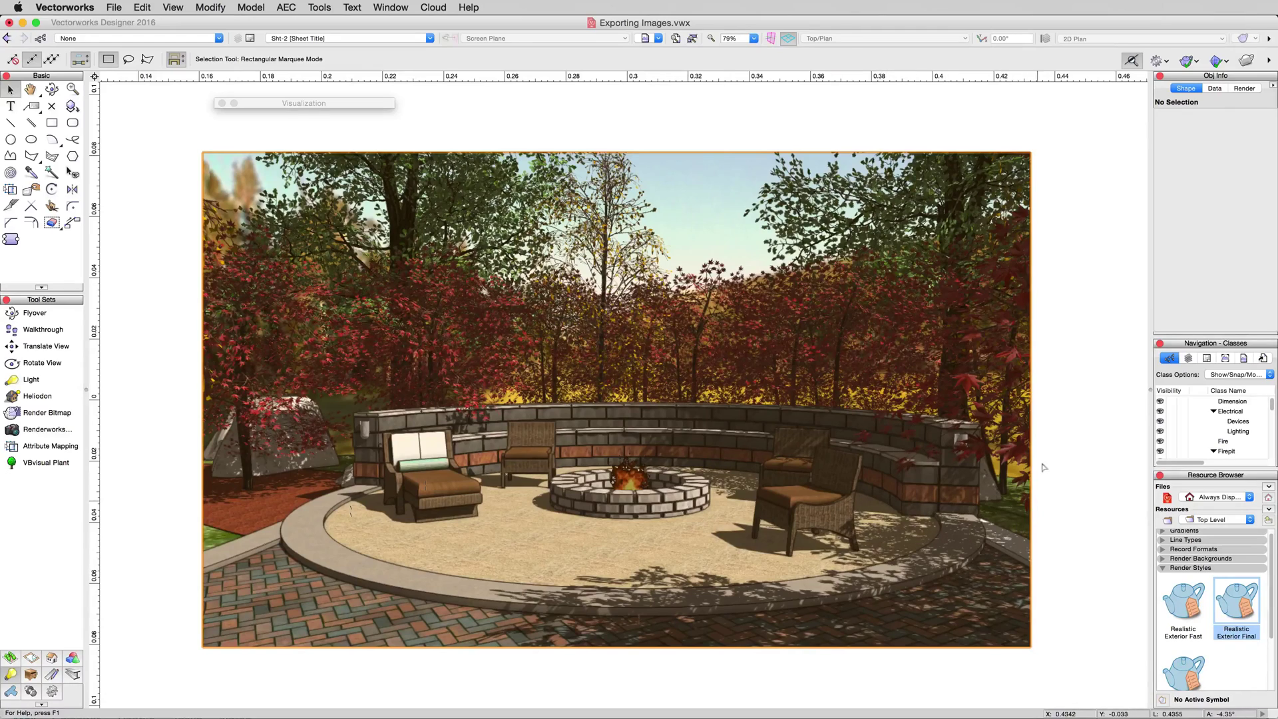
{"action": "left_click", "coordinate": [939, 395]}
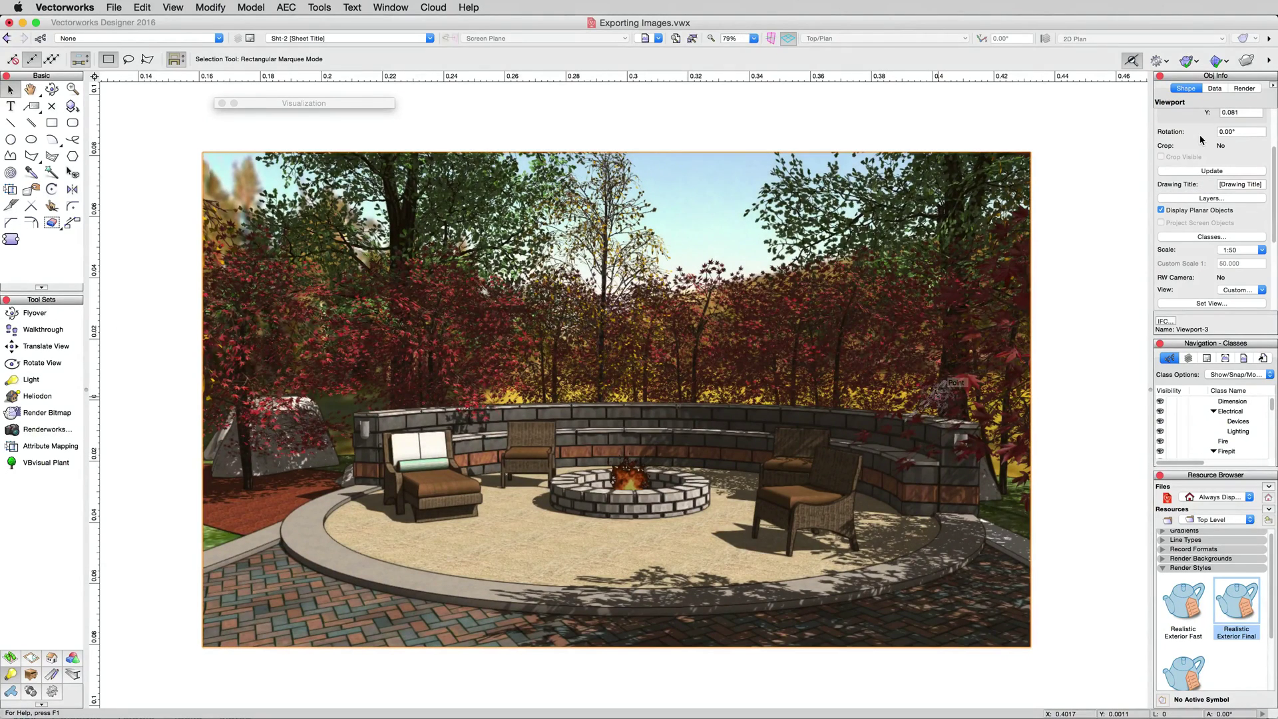
{"action": "scroll", "coordinate": [1189, 149], "scroll_direction": "up", "scroll_amount": 2}
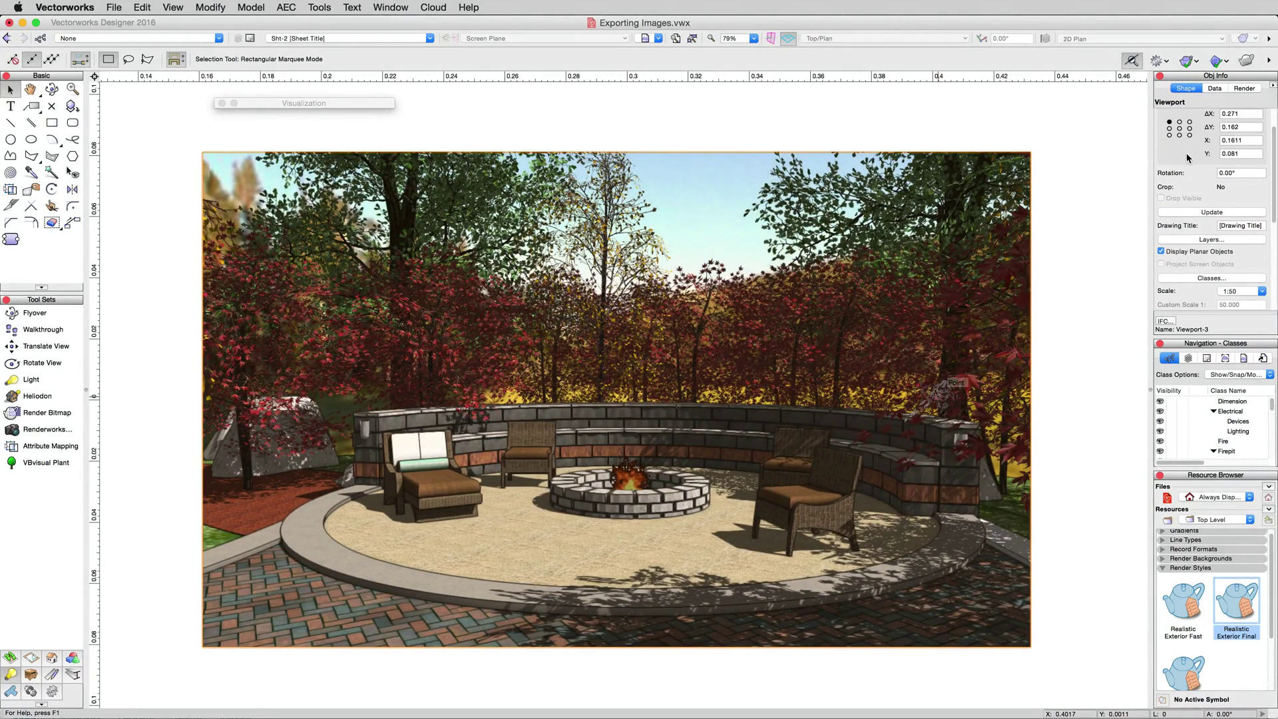
{"action": "right_click", "coordinate": [512, 328]}
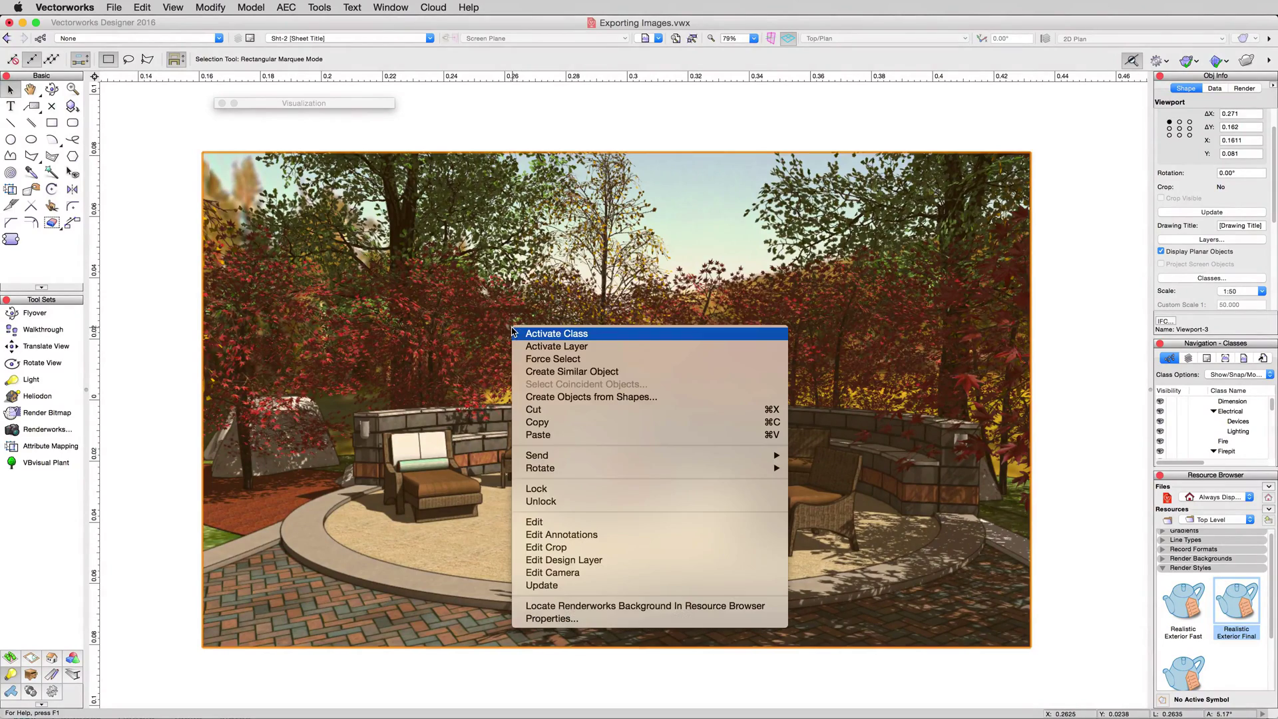
{"action": "left_click", "coordinate": [585, 546]}
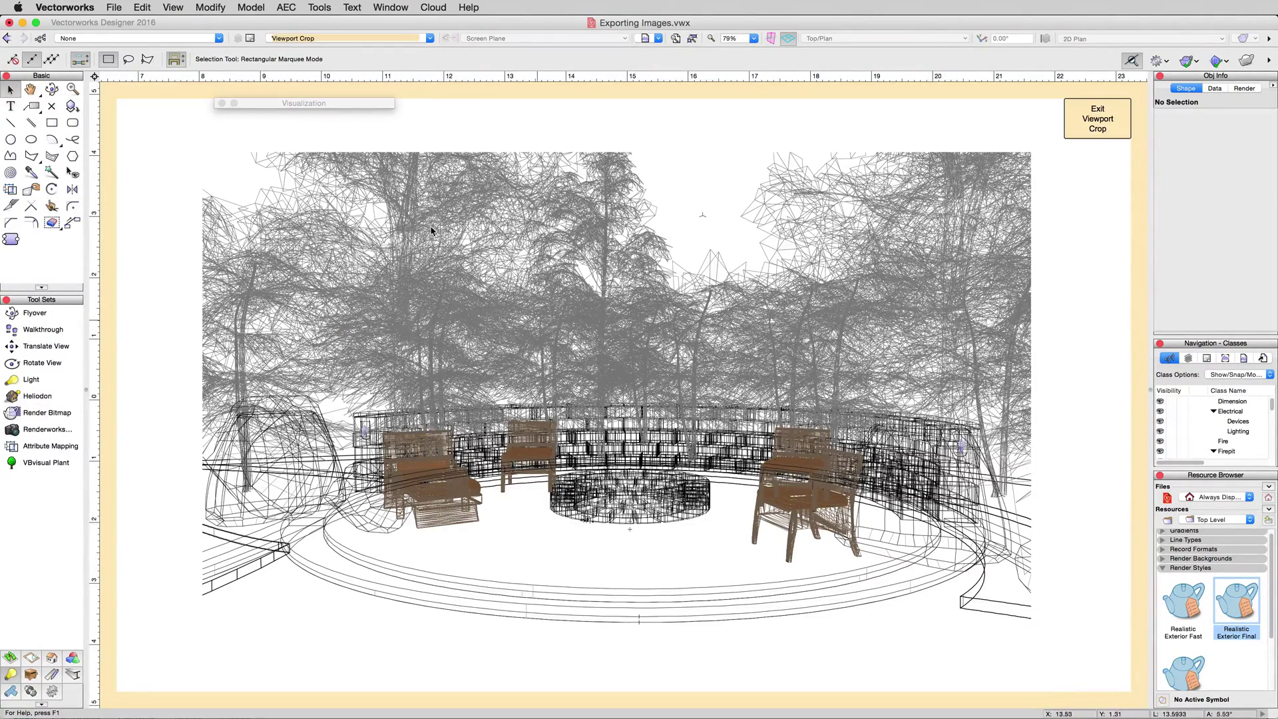
Draw the crop rectangle corner-to-corner around the patio image, exit, and re-render the viewport.
{"action": "left_click", "coordinate": [51, 123]}
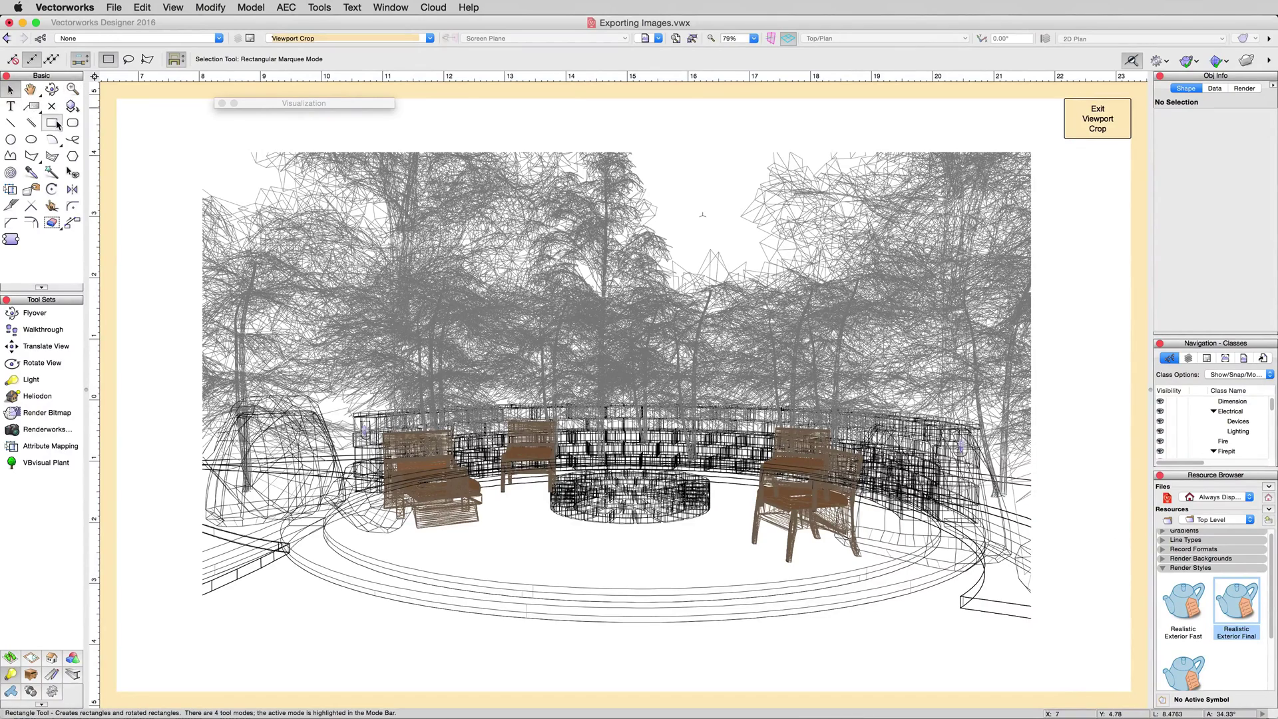
{"action": "left_click", "coordinate": [202, 152]}
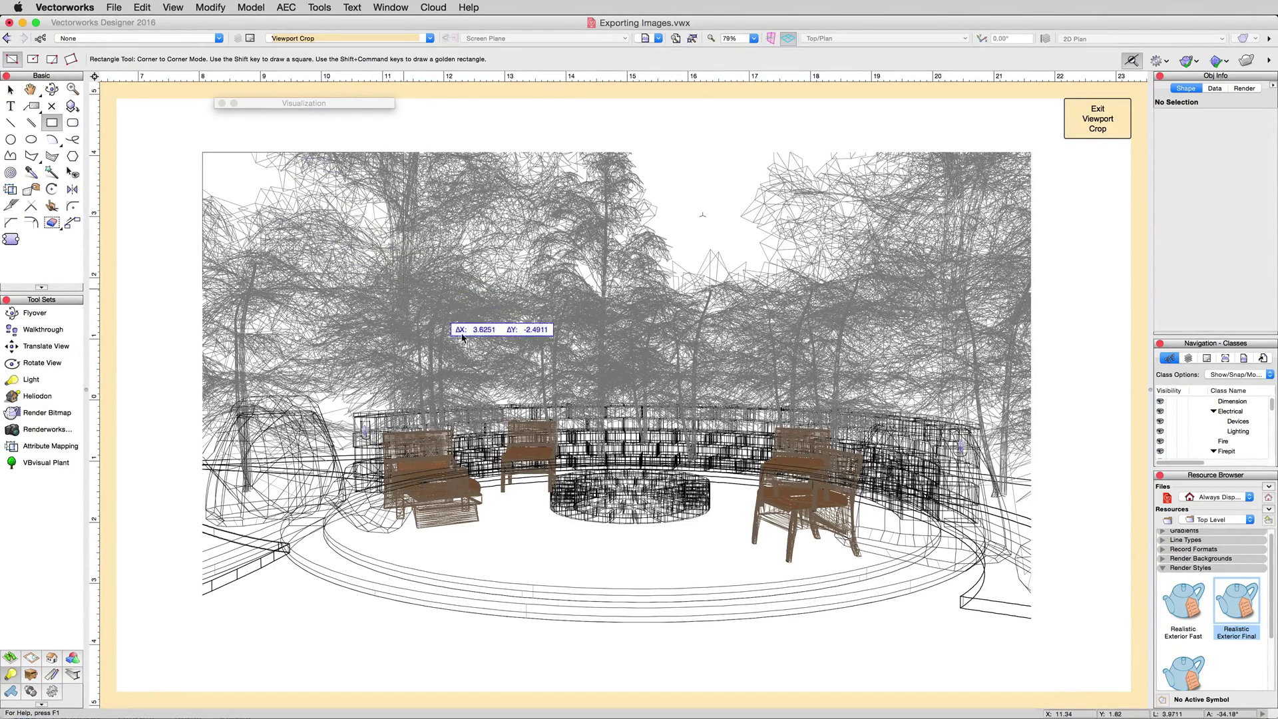
{"action": "left_click", "coordinate": [1032, 630]}
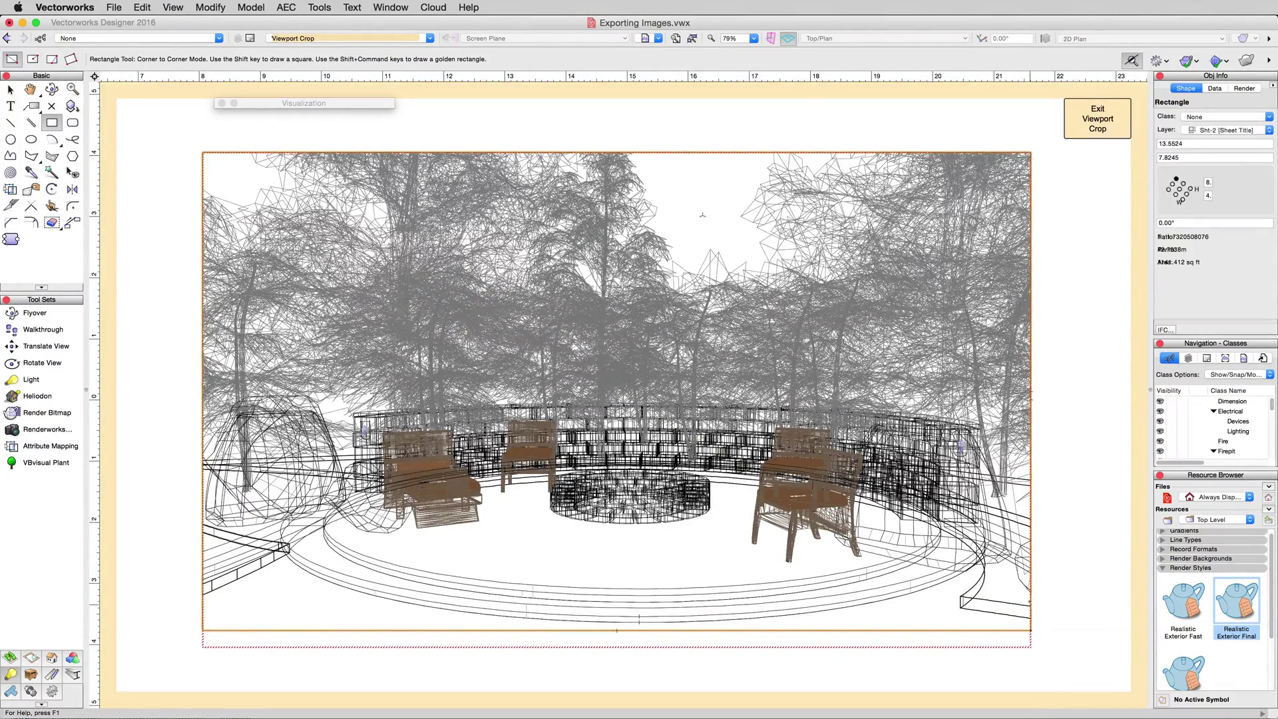
{"action": "left_click", "coordinate": [1096, 119]}
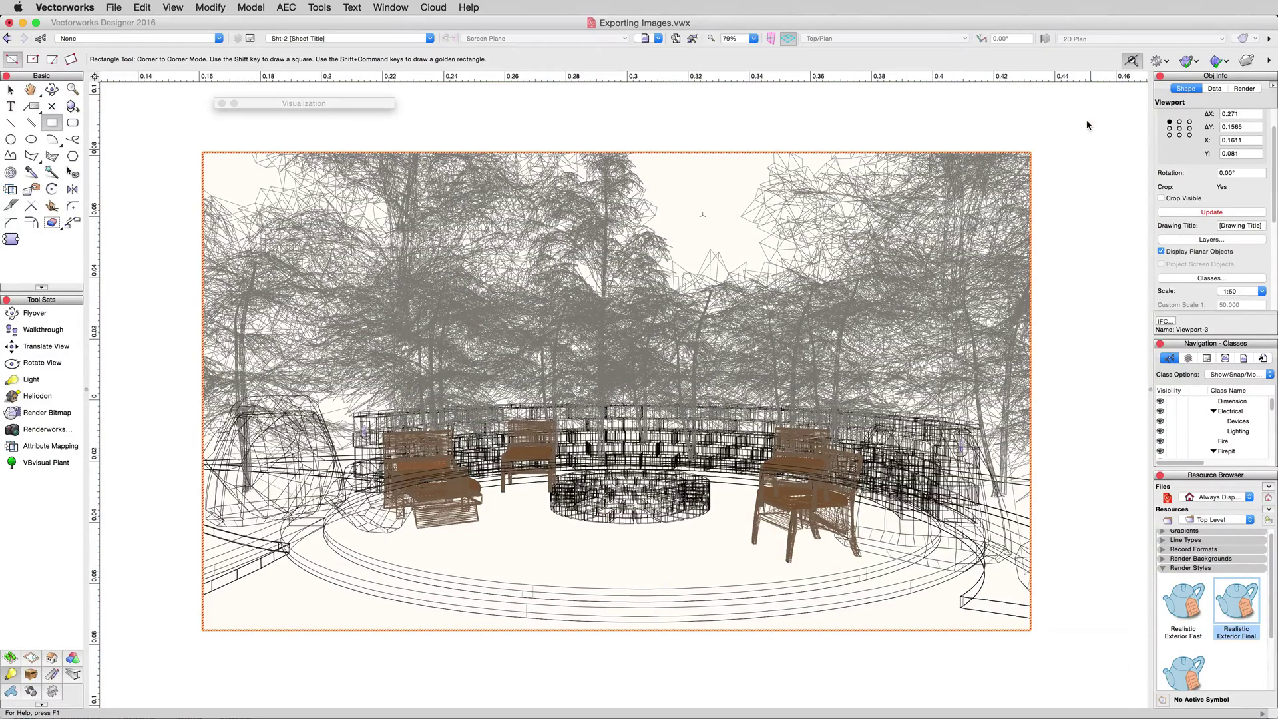
{"action": "left_click", "coordinate": [1179, 212]}
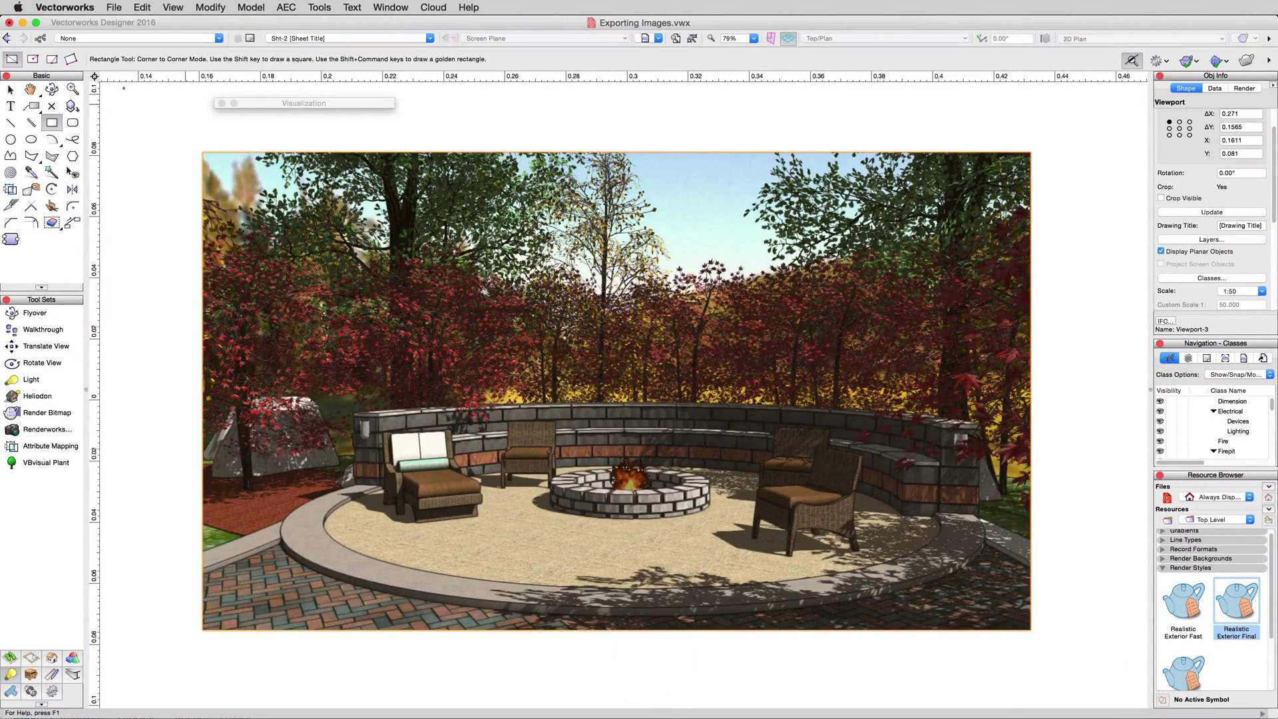
Start another marquee image export, ending the area at the viewport's bottom-right corner.
{"action": "left_click", "coordinate": [10, 88]}
{"action": "left_click", "coordinate": [114, 7]}
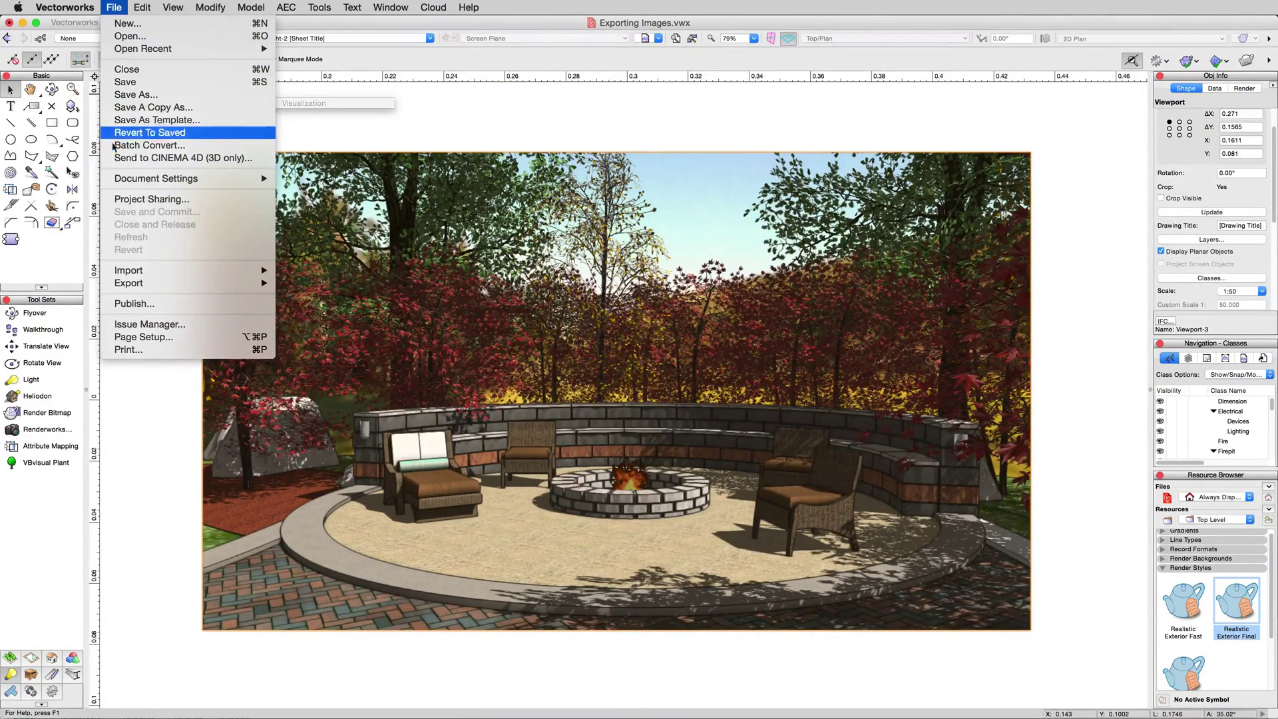
{"action": "mouse_move", "coordinate": [129, 282]}
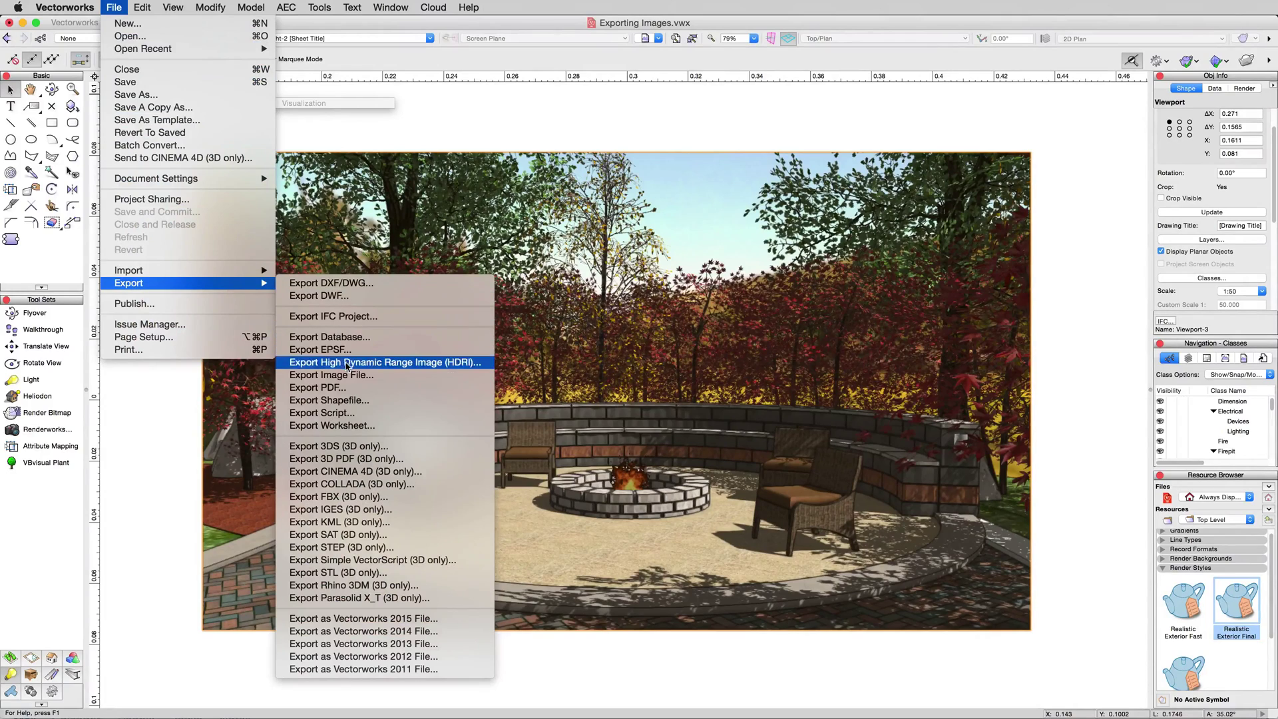
{"action": "left_click", "coordinate": [340, 375]}
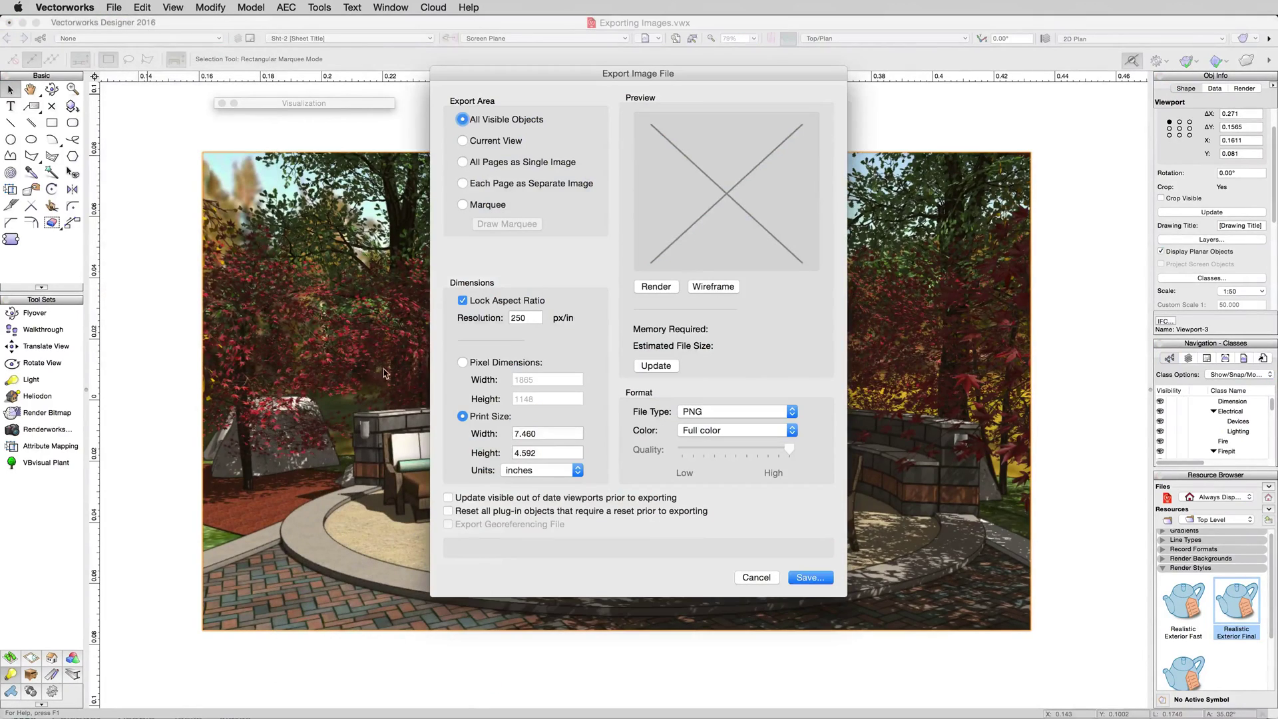
{"action": "left_click", "coordinate": [477, 206]}
{"action": "left_click", "coordinate": [510, 225]}
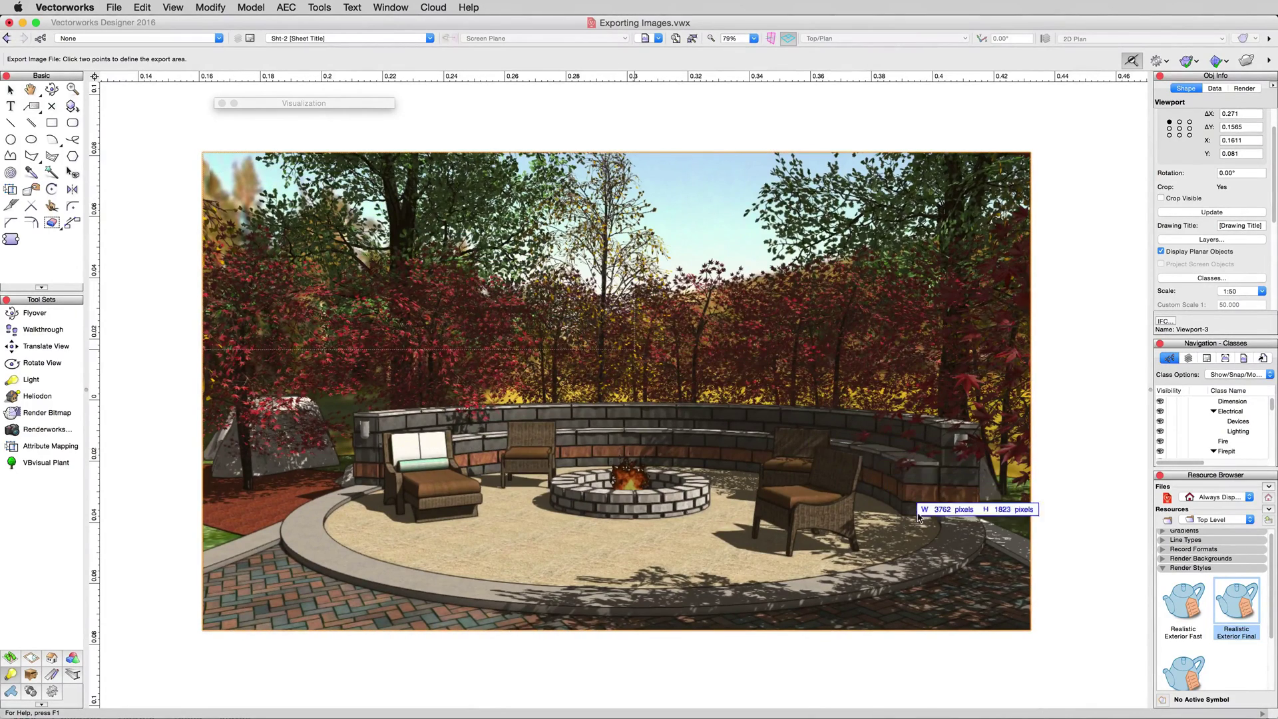
{"action": "left_click", "coordinate": [1031, 630]}
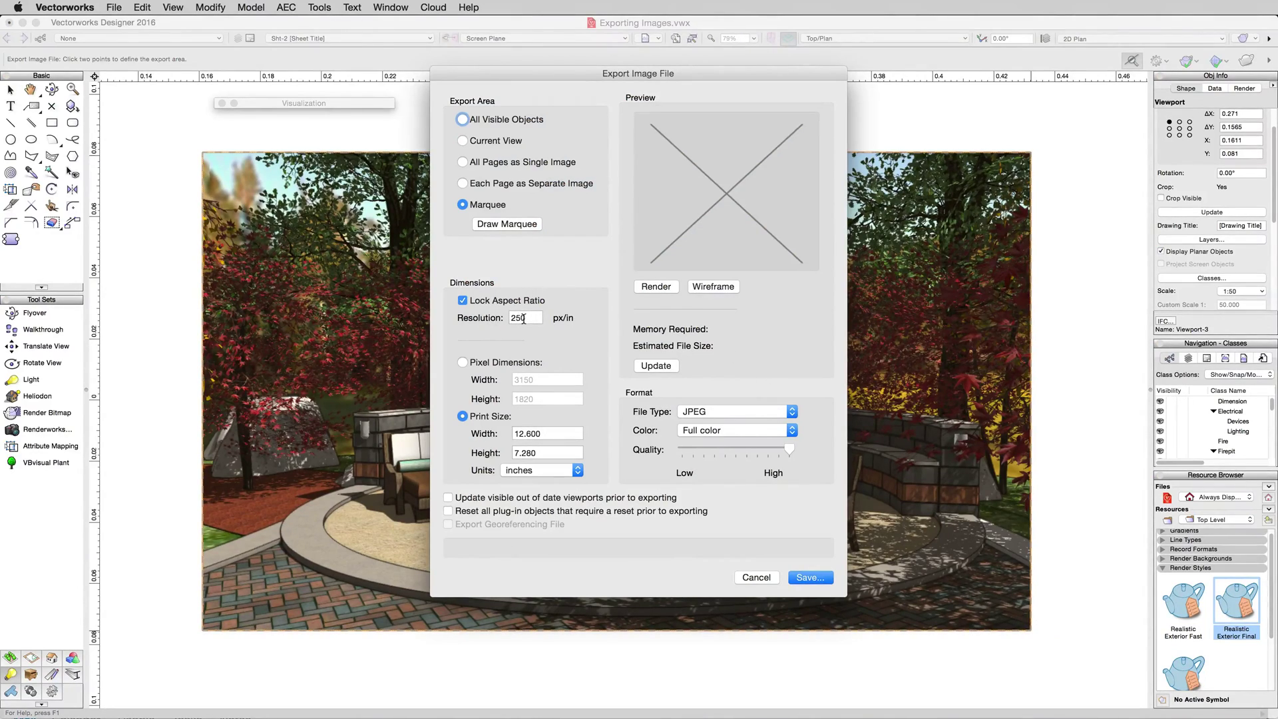
Update the memory and file size estimates, switch the format to PNG, and cancel.
{"action": "left_click", "coordinate": [659, 367]}
{"action": "left_click", "coordinate": [708, 413]}
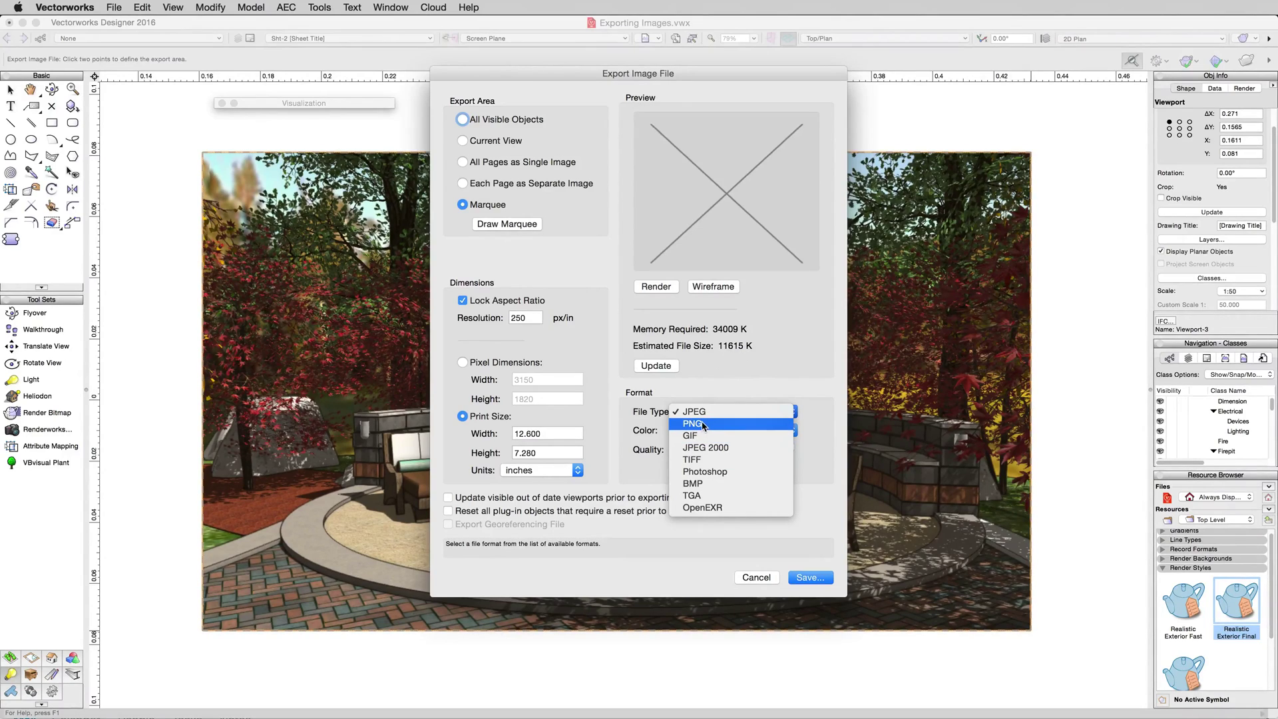
{"action": "left_click", "coordinate": [703, 426]}
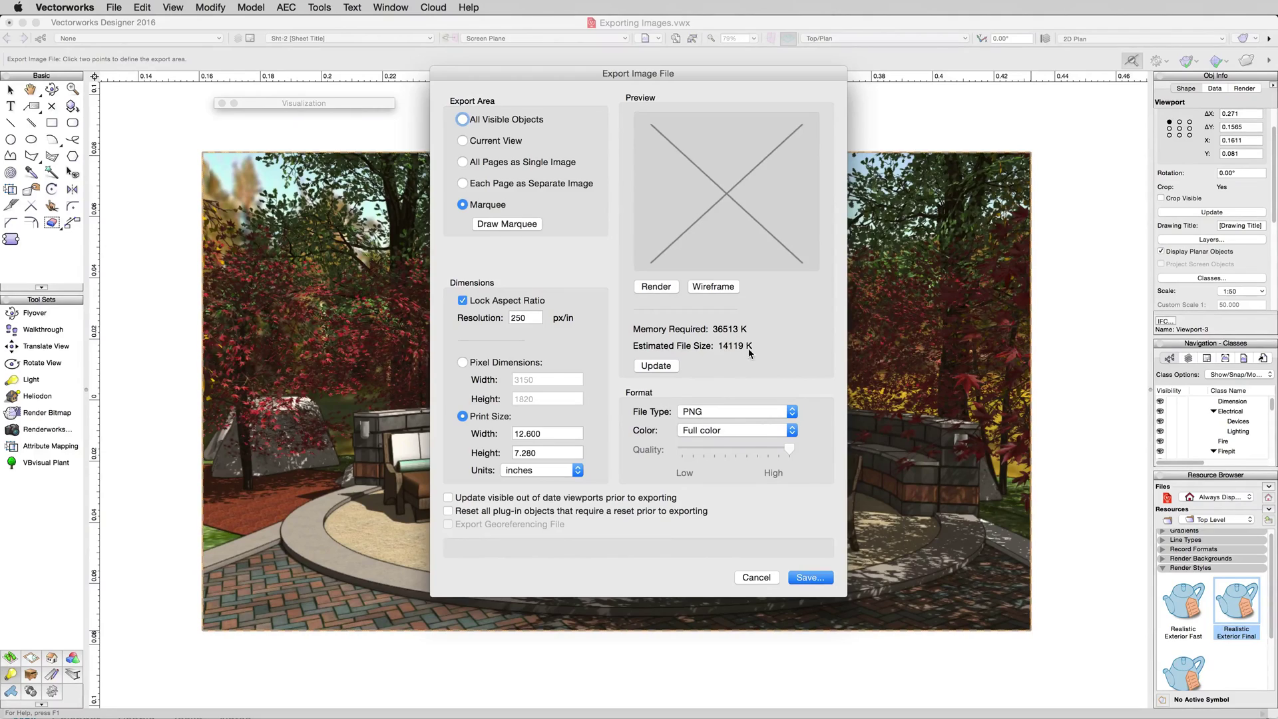
{"action": "left_click", "coordinate": [756, 578]}
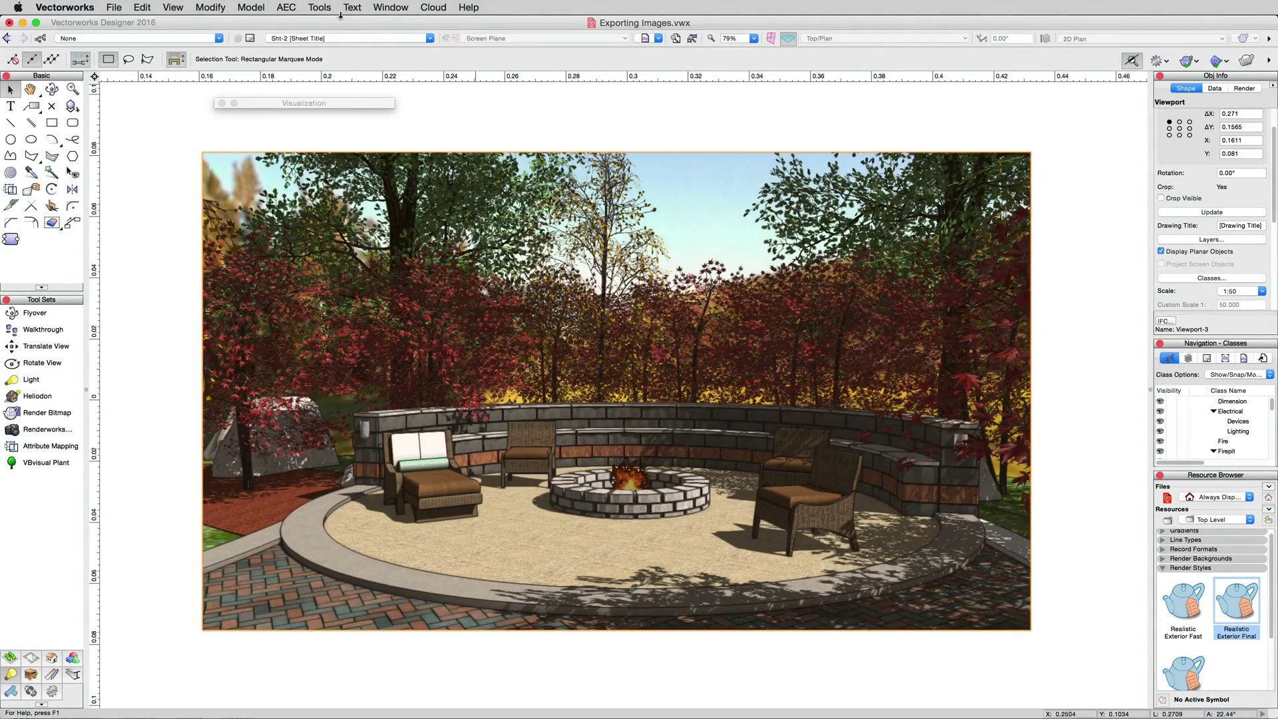
{"action": "left_click", "coordinate": [321, 8]}
{"action": "left_click", "coordinate": [328, 24]}
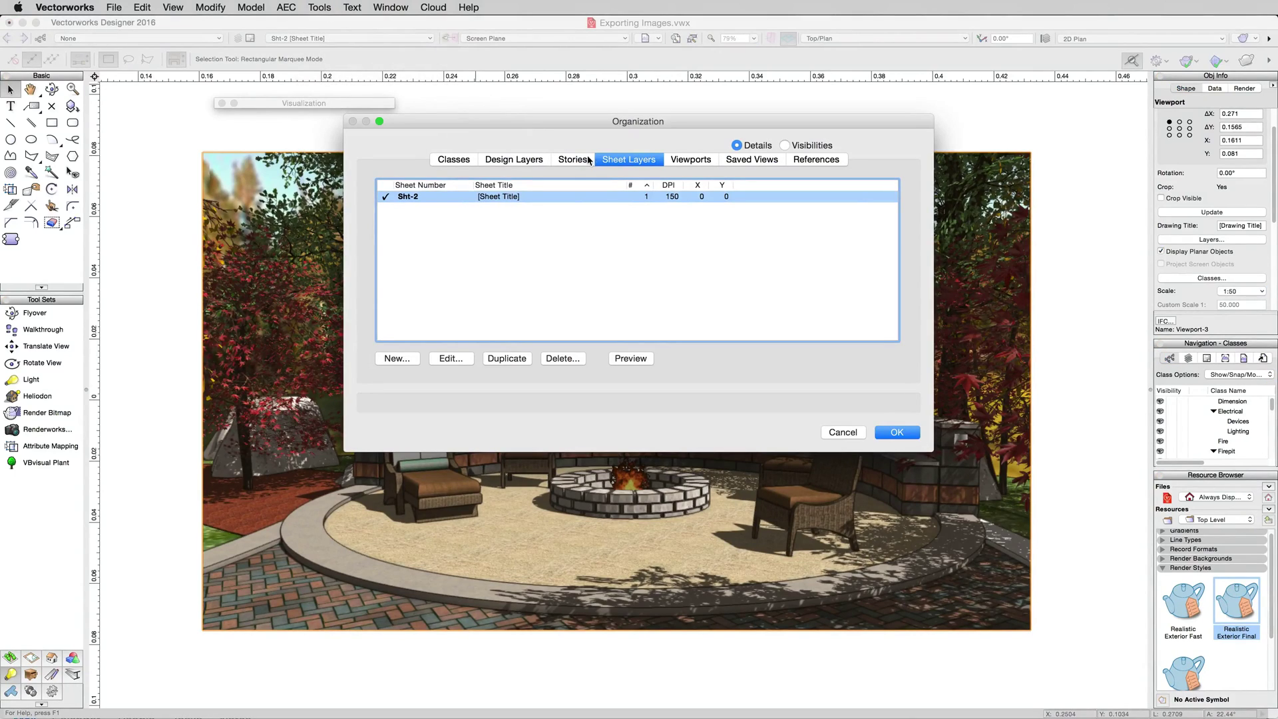
{"action": "left_click", "coordinate": [627, 160]}
{"action": "left_click", "coordinate": [898, 436]}
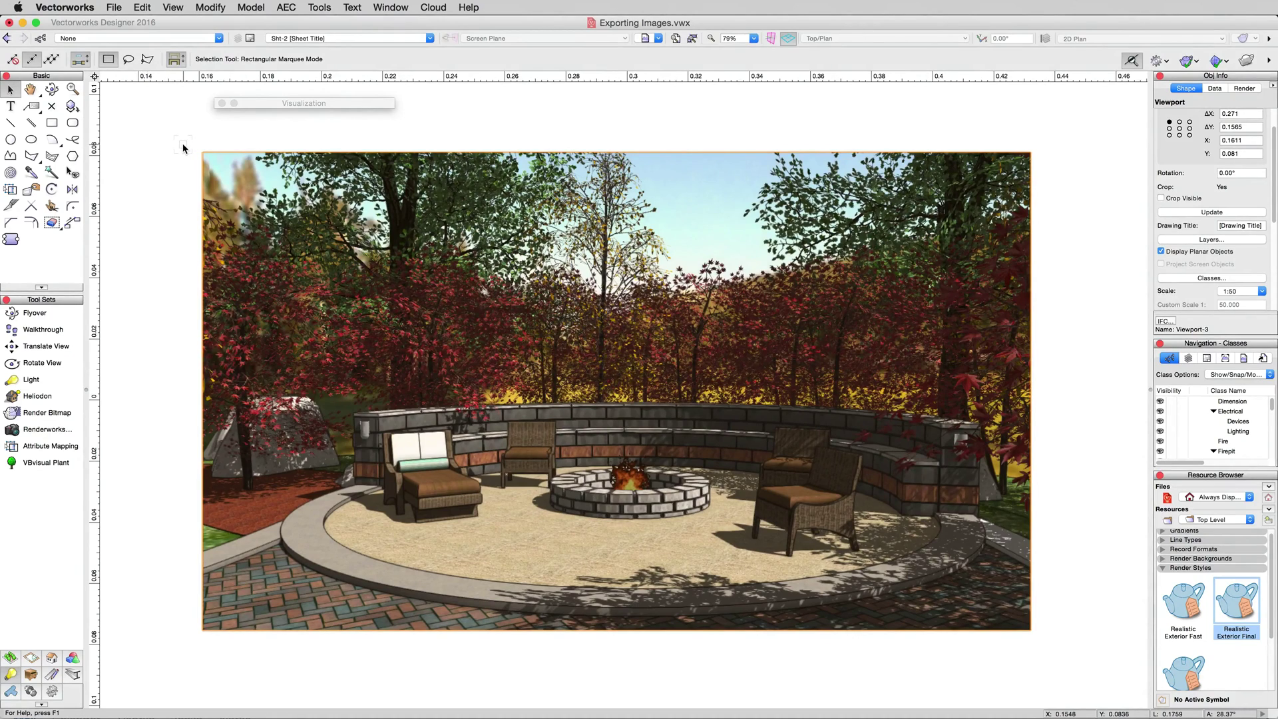
Define a marquee export area snapped to the viewport's top-left and bottom-right corners.
{"action": "left_click", "coordinate": [119, 9]}
{"action": "mouse_move", "coordinate": [131, 283]}
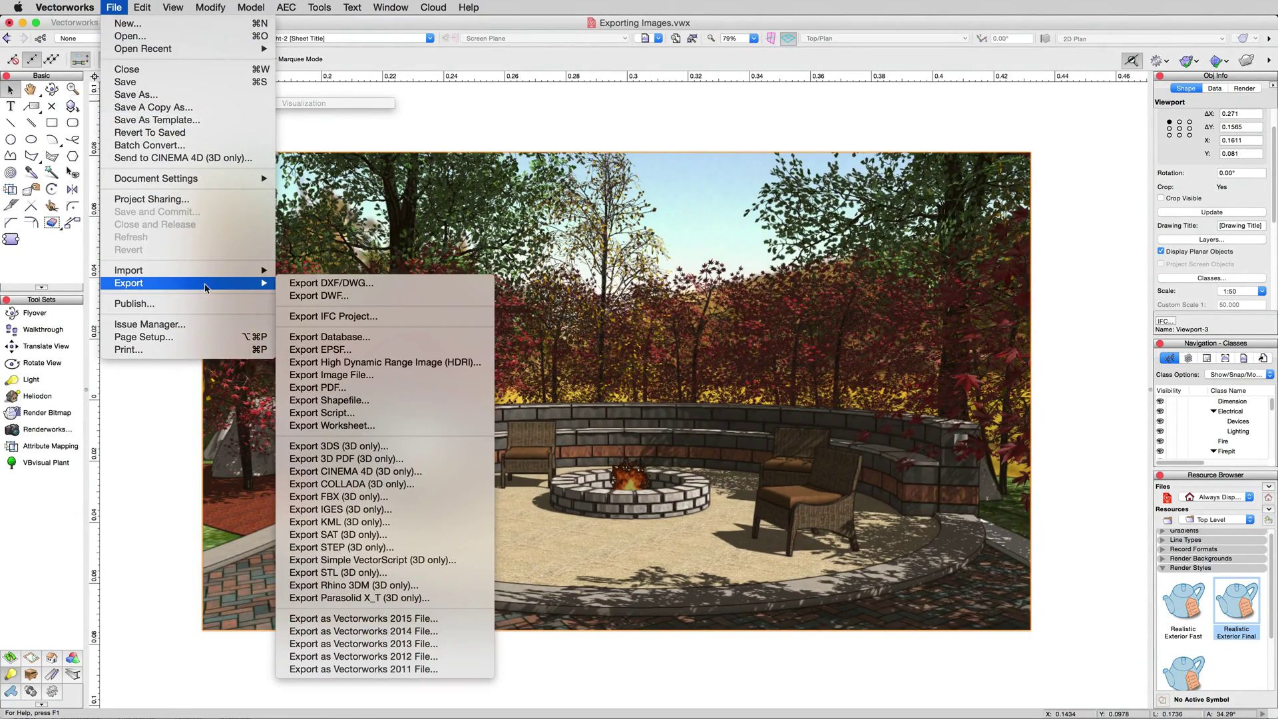
{"action": "left_click", "coordinate": [344, 375]}
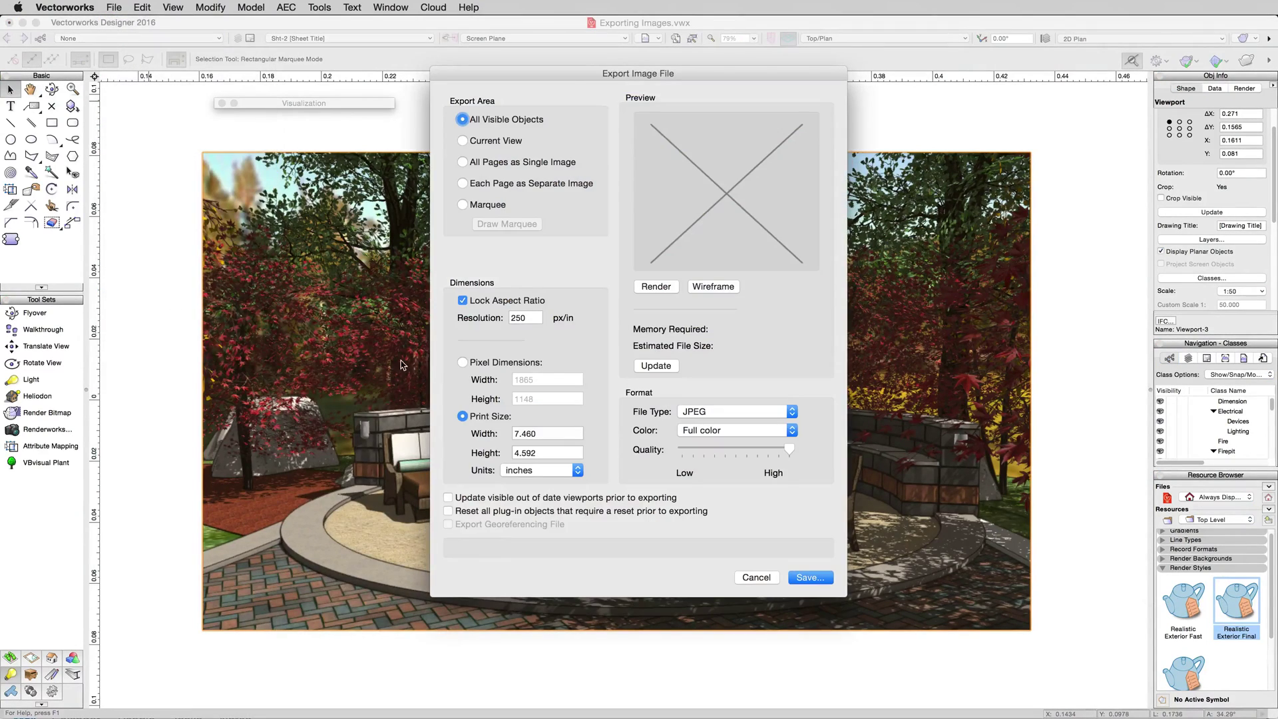
{"action": "left_click", "coordinate": [462, 205]}
{"action": "left_click", "coordinate": [506, 224]}
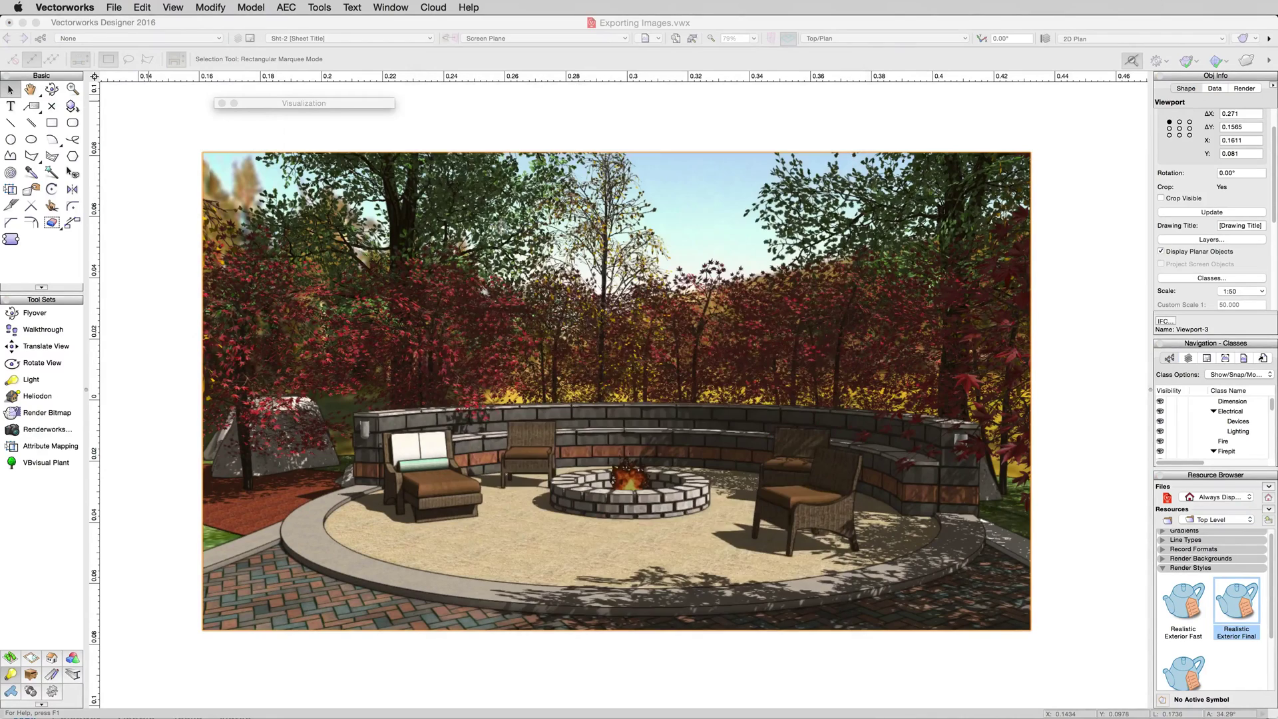
{"action": "left_click", "coordinate": [203, 152]}
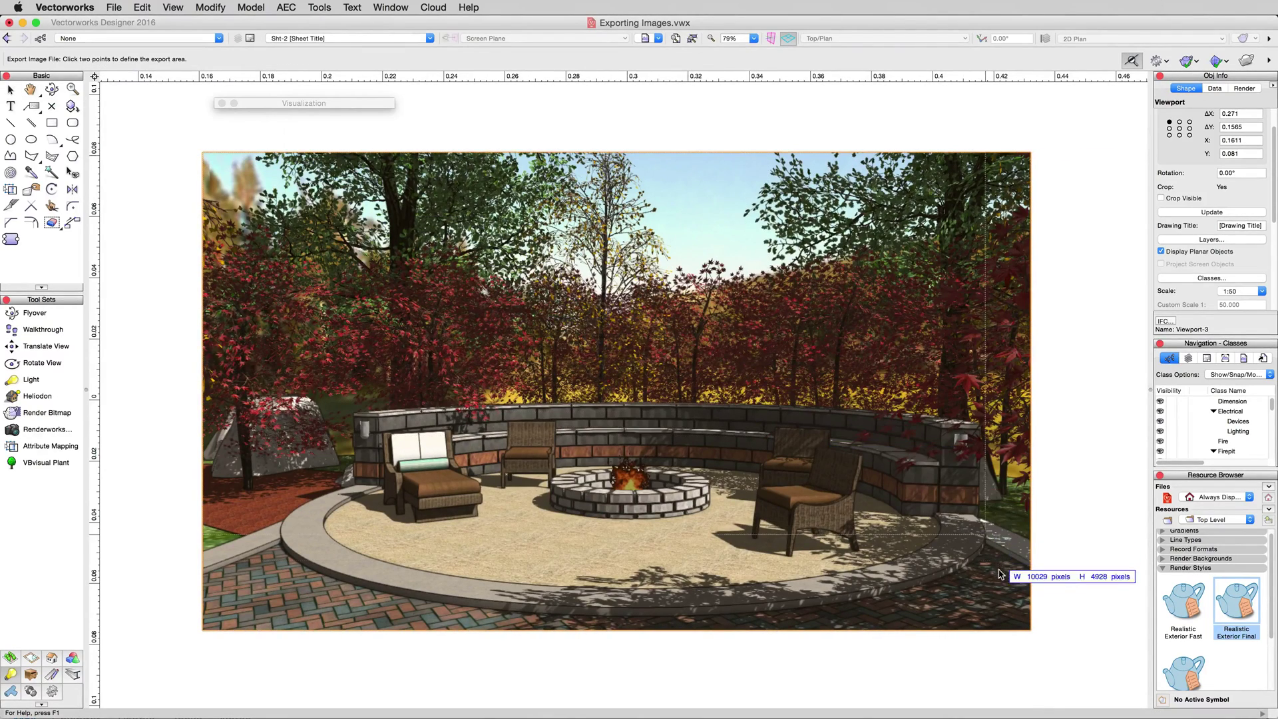
{"action": "left_click", "coordinate": [1030, 629]}
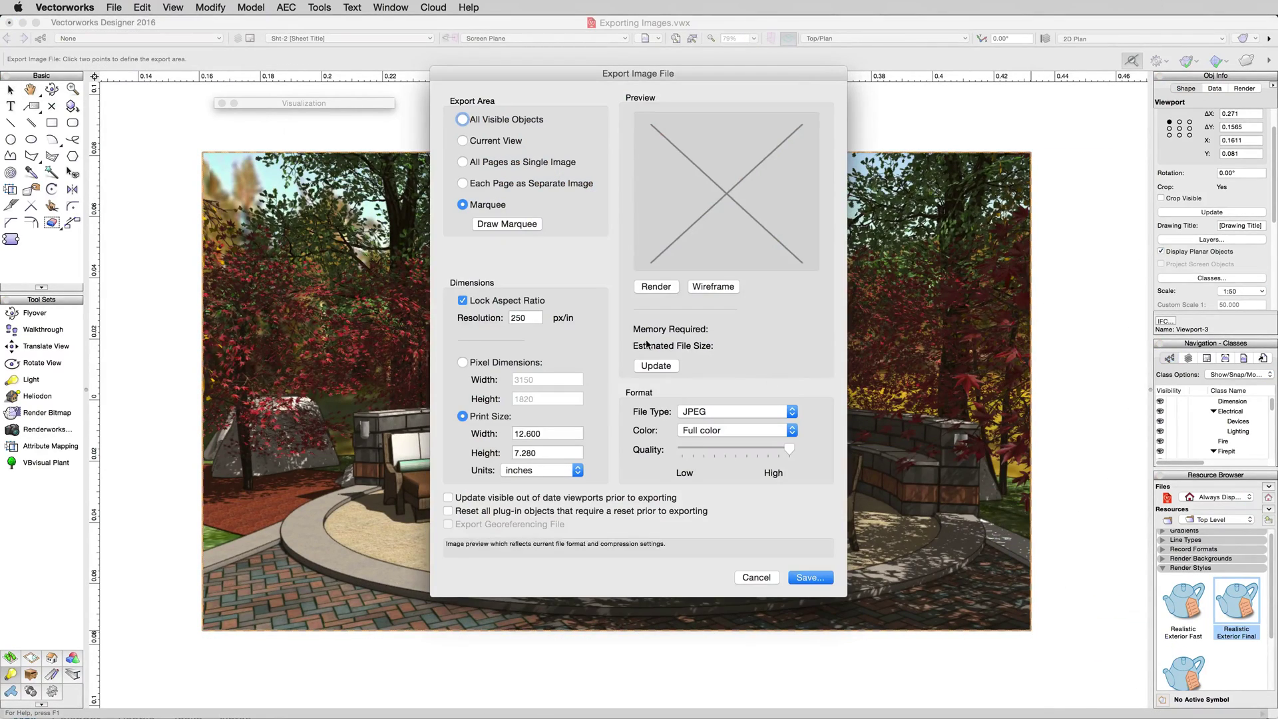
{"action": "type", "text": "1"}
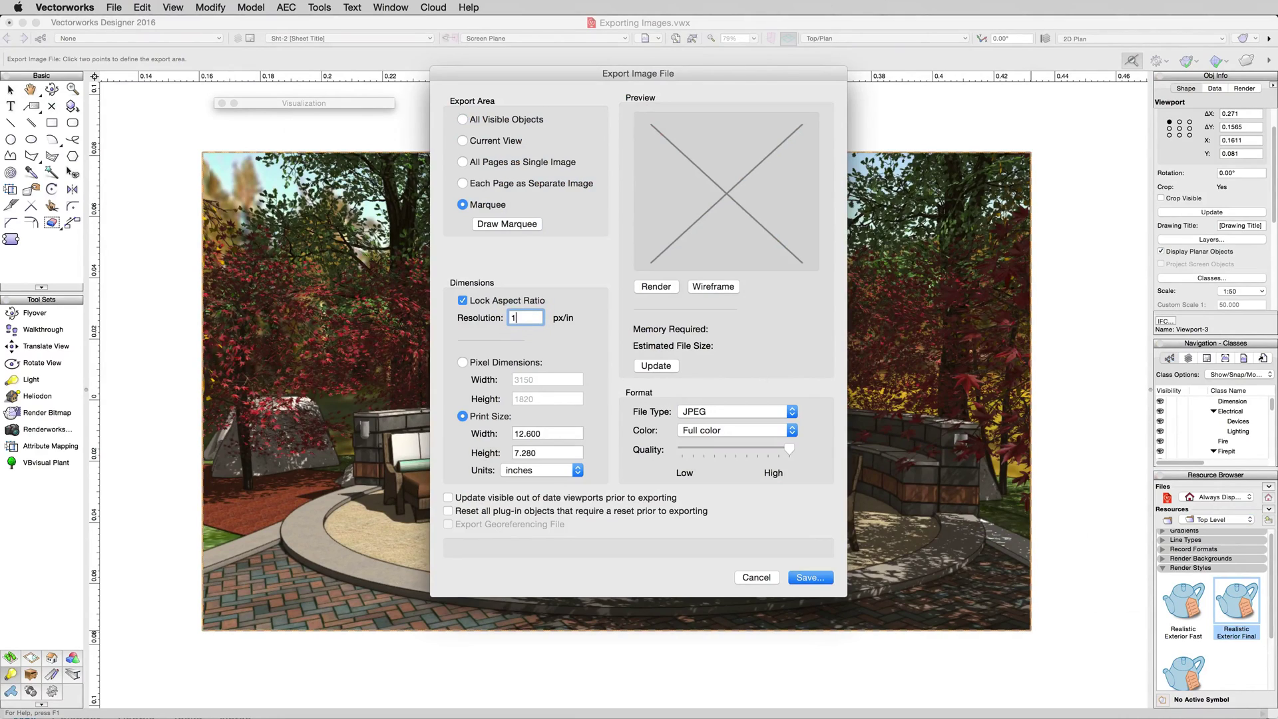
Set the export format to PNG and refresh the size estimates.
{"action": "left_click", "coordinate": [705, 412]}
{"action": "left_click", "coordinate": [702, 425]}
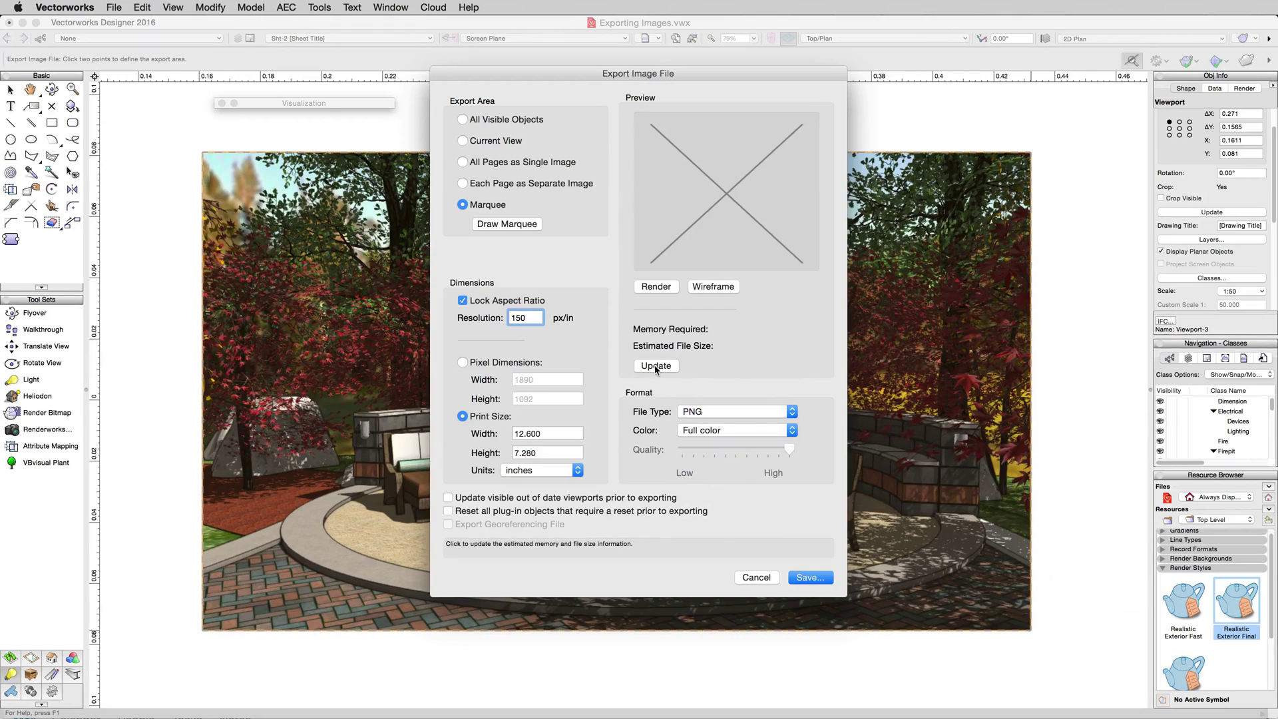
{"action": "left_click", "coordinate": [655, 366]}
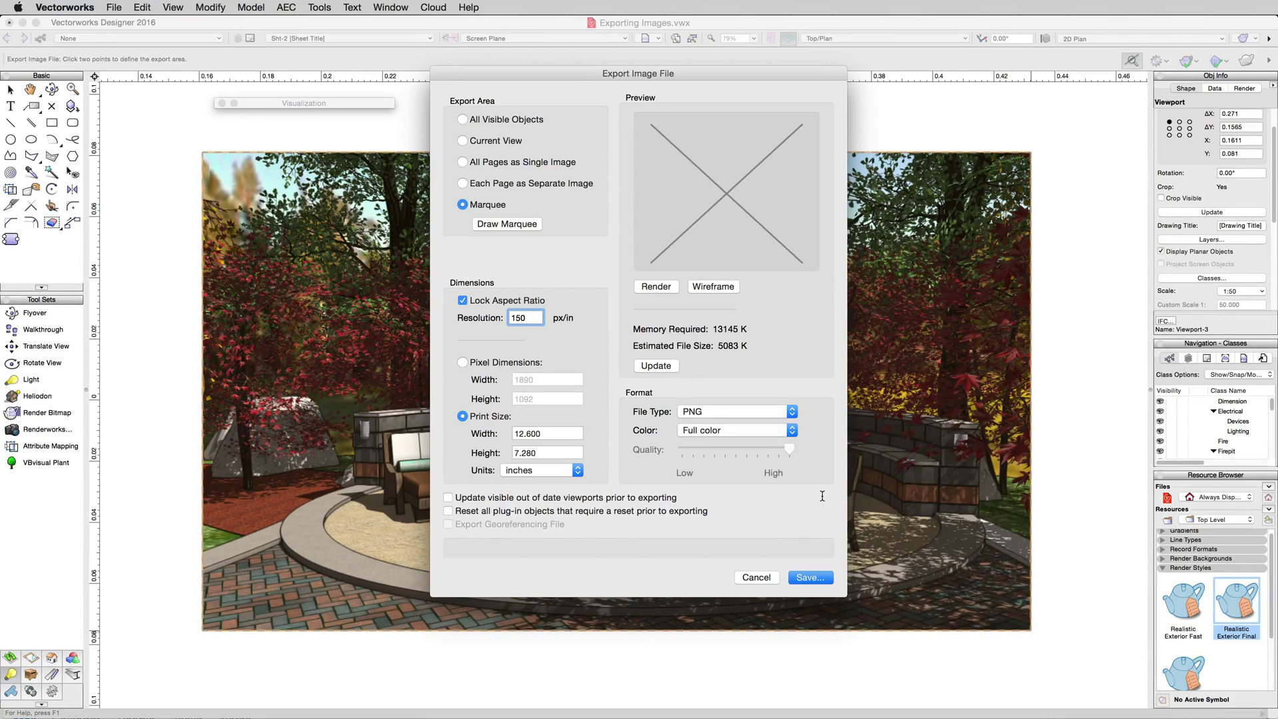
Save the PNG as Exporting Images on the Desktop, then deselect the viewport.
{"action": "left_click", "coordinate": [809, 578]}
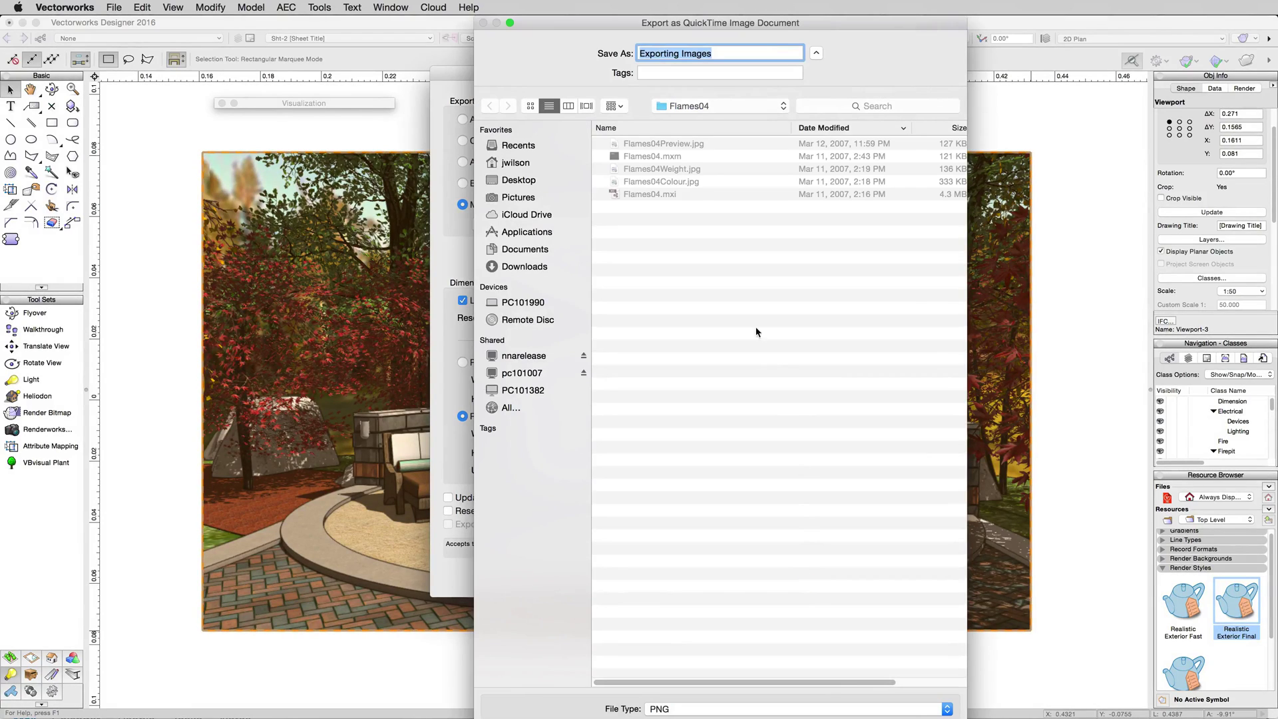
{"action": "left_click", "coordinate": [518, 180]}
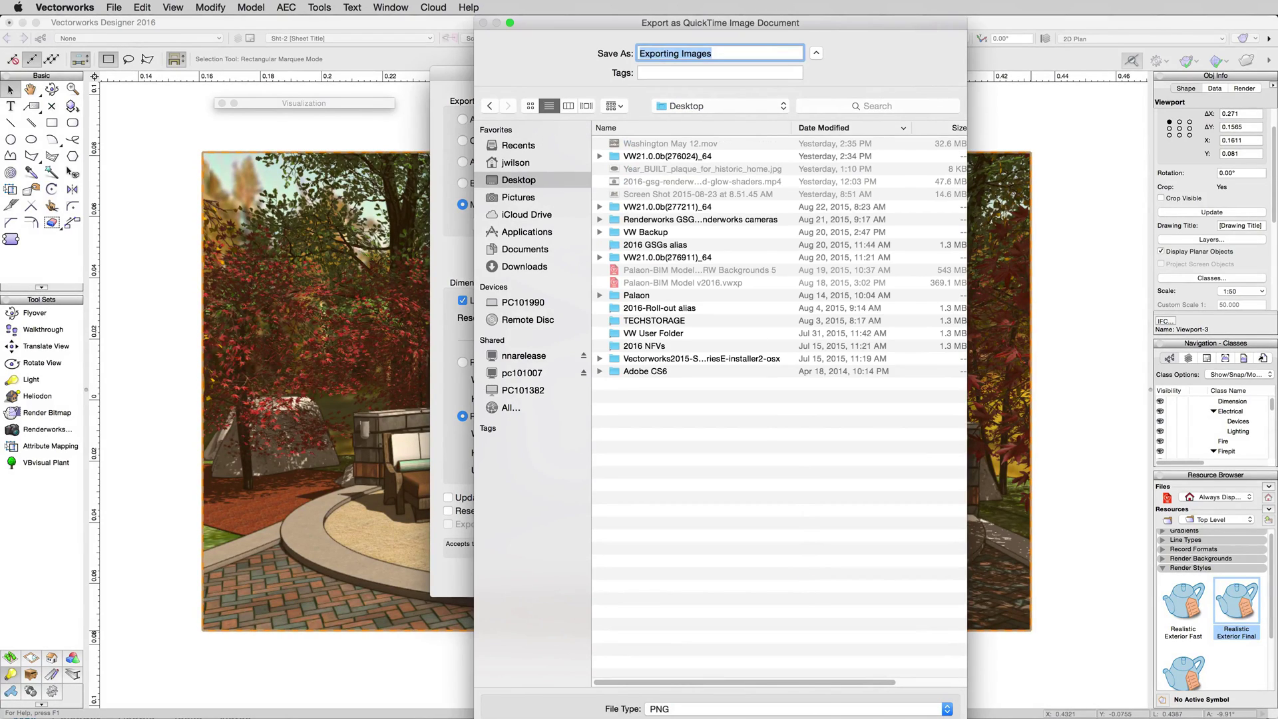
{"action": "key", "text": "Return"}
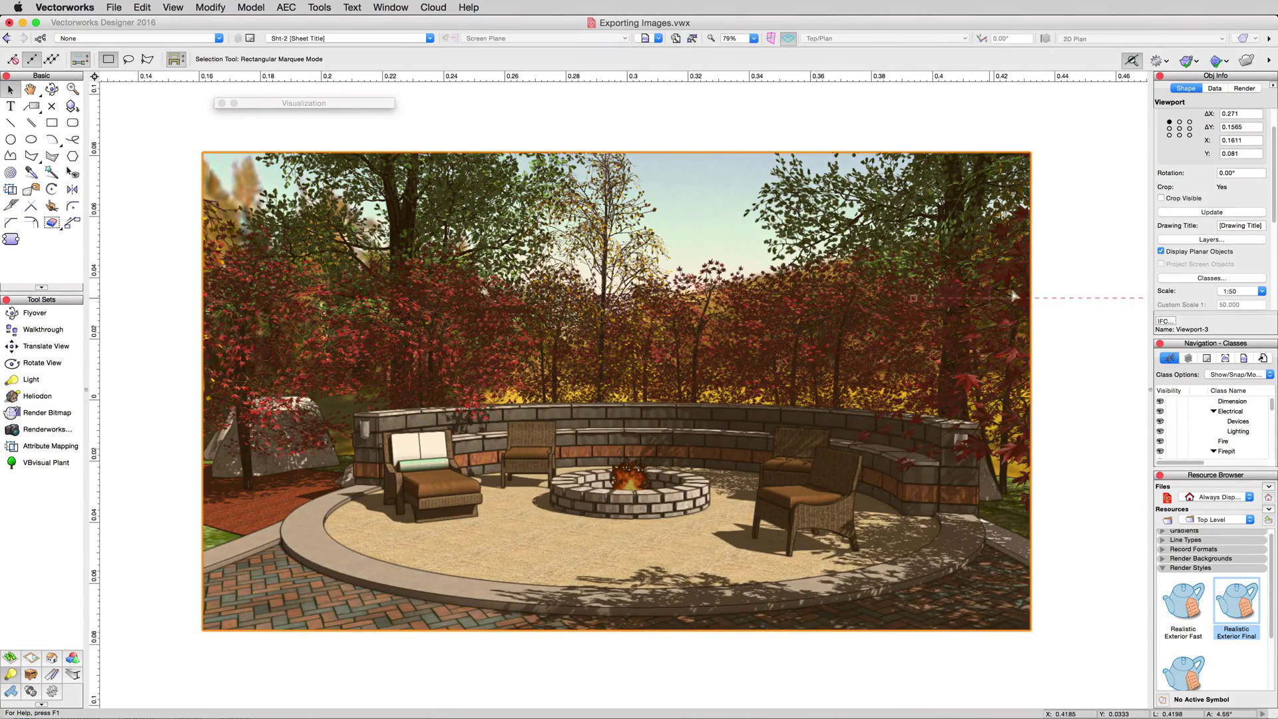
{"action": "left_click", "coordinate": [1053, 286]}
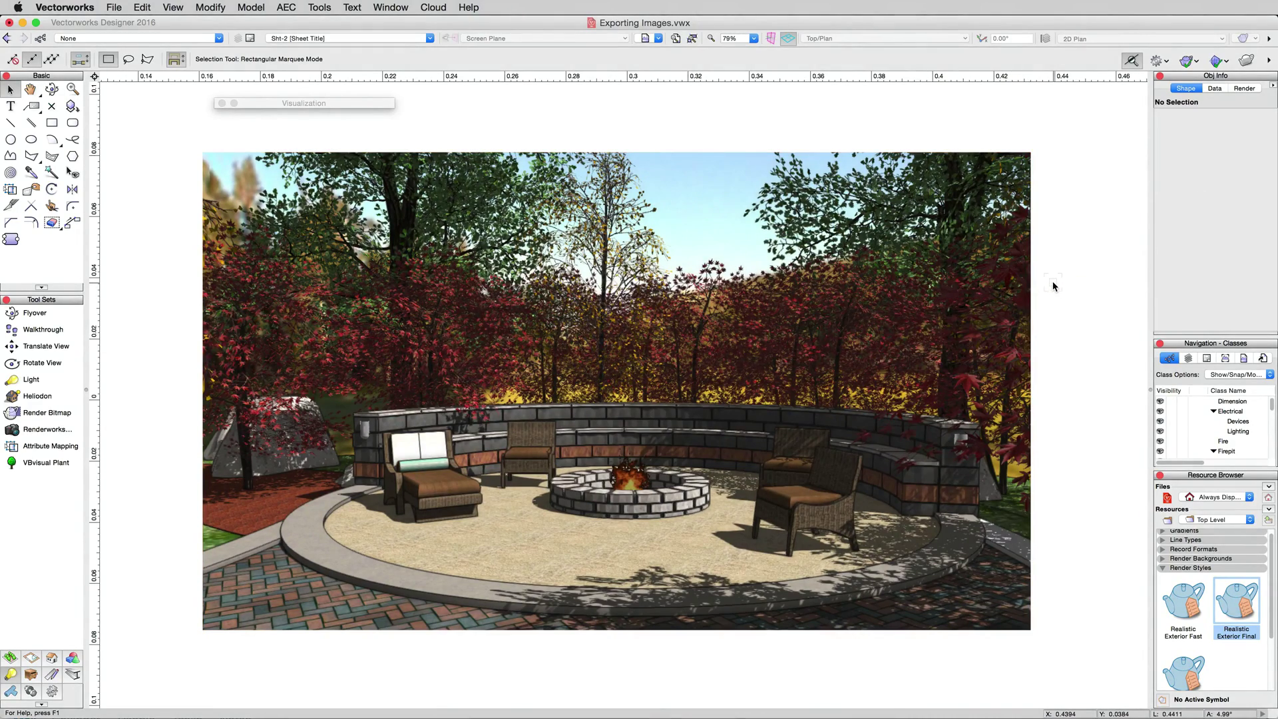